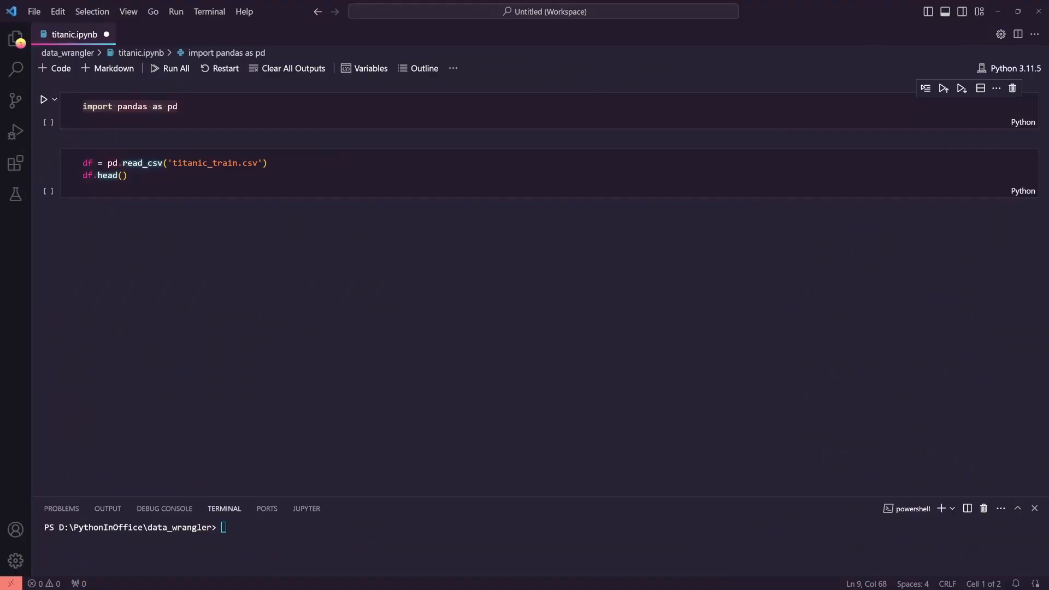
# Run both notebook cells to load titanic_train.csv, and launch Data Wrangler on the df data frame to browse its columns
pyautogui.hotkey('shift', 'Return')
pyautogui.hotkey('shift', 'Return')
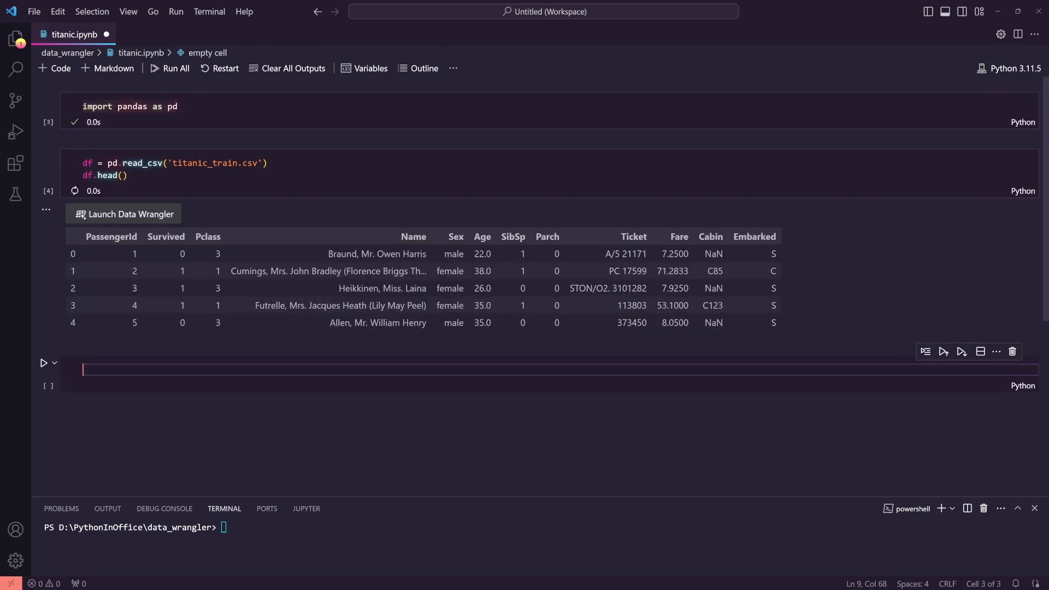
pyautogui.click(147, 215)
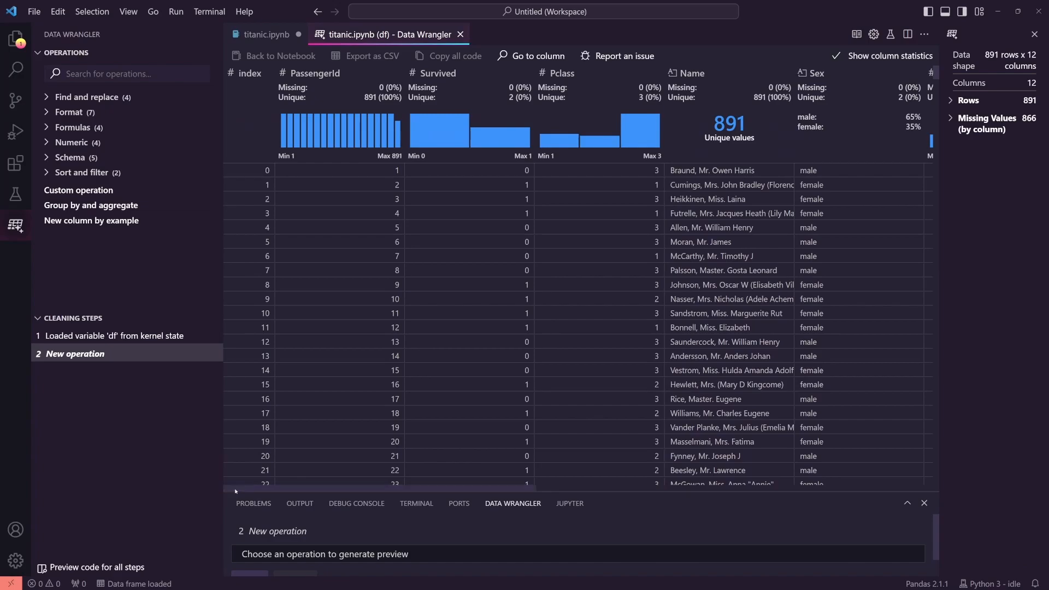
pyautogui.moveTo(236, 489); pyautogui.dragTo(644, 515)
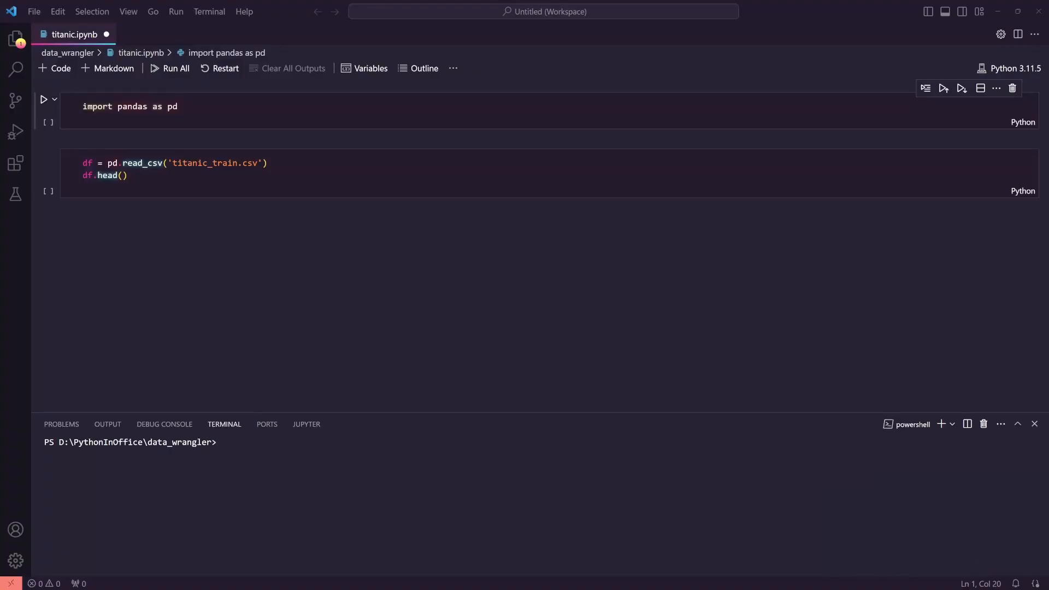
# Find the Data Wrangler extension by Microsoft in the extensions marketplace and install it
pyautogui.click(24, 168)
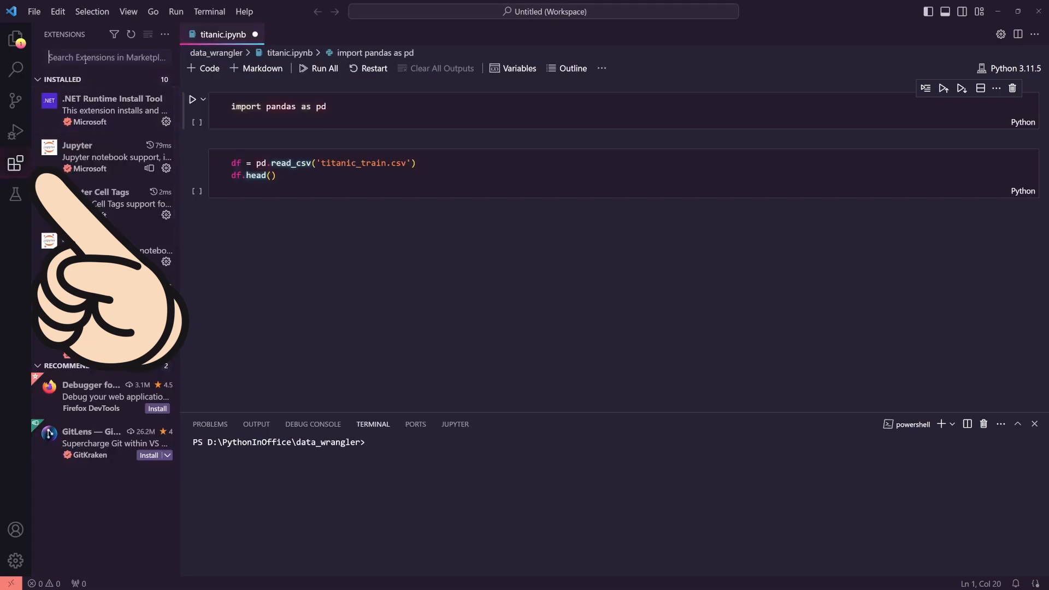
pyautogui.write('data wrangler')
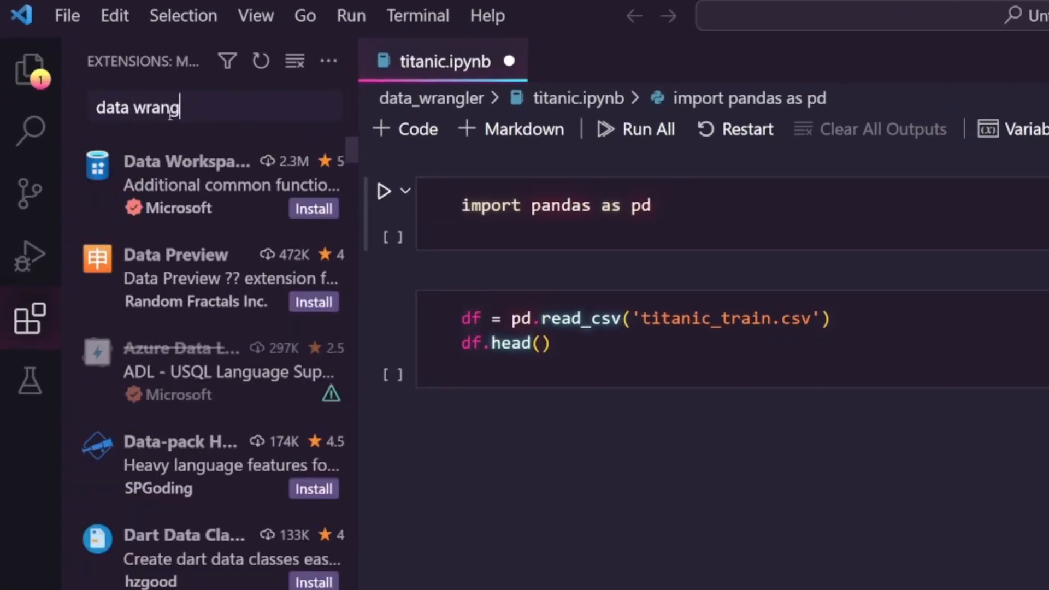
pyautogui.click(171, 164)
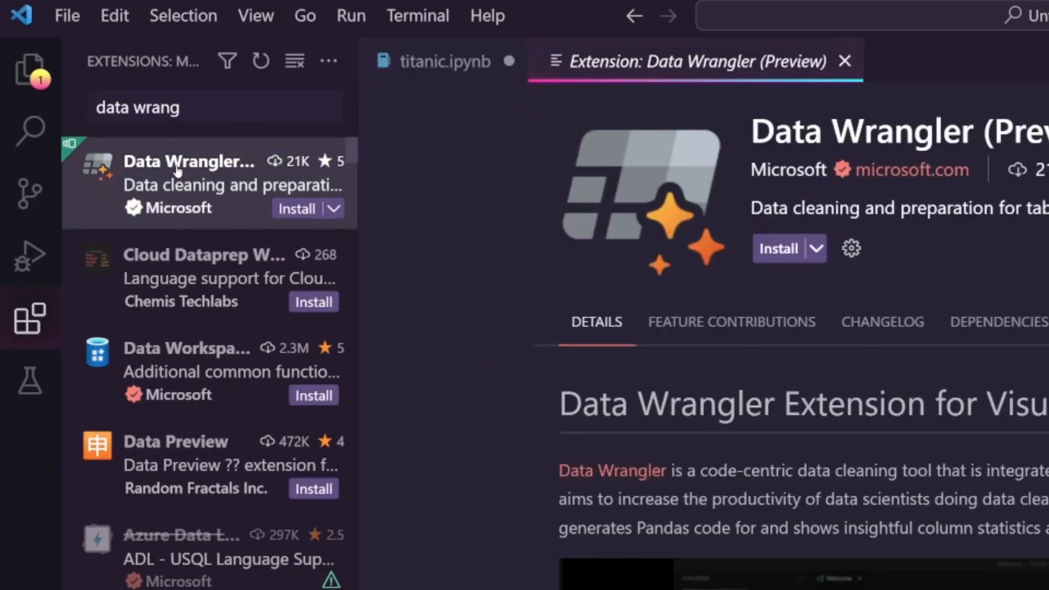
pyautogui.click(356, 260)
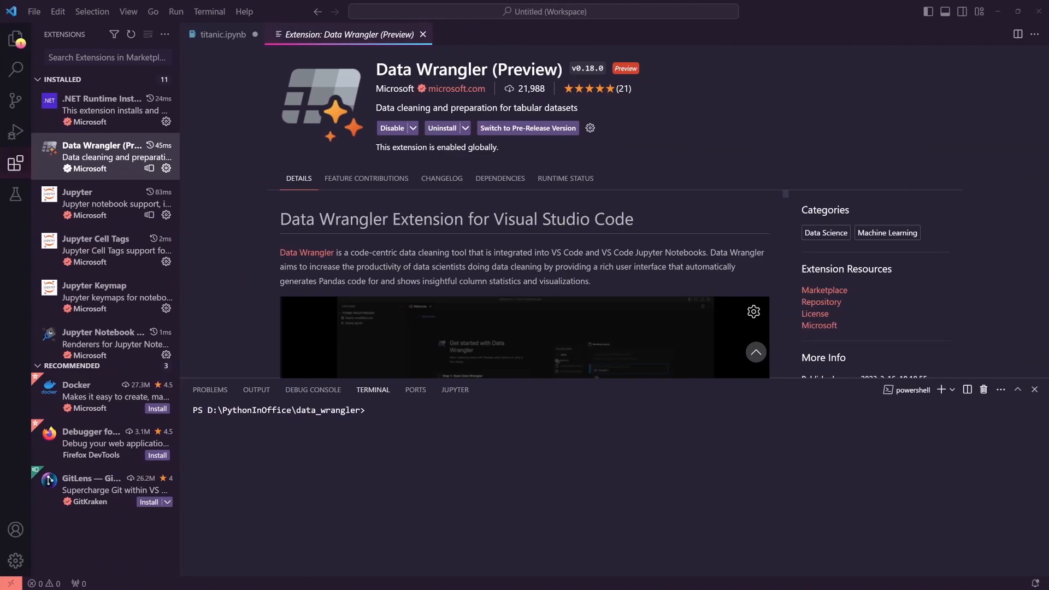
# Open titanic_train.csv from the data_wrangler folder and check which actions are available for the file
pyautogui.click(15, 39)
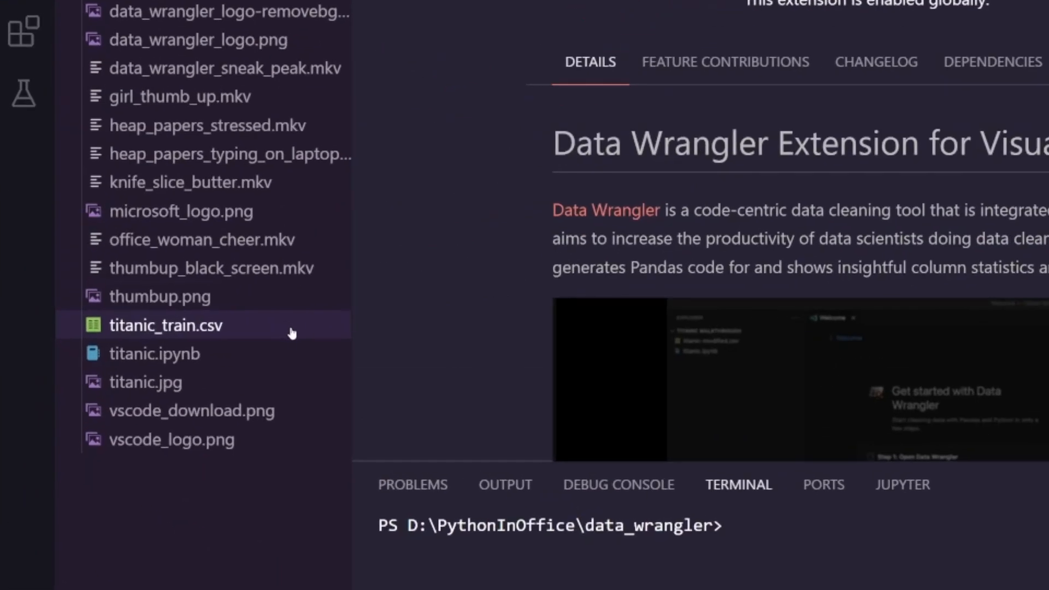
pyautogui.click(292, 333)
pyautogui.rightClick(290, 327)
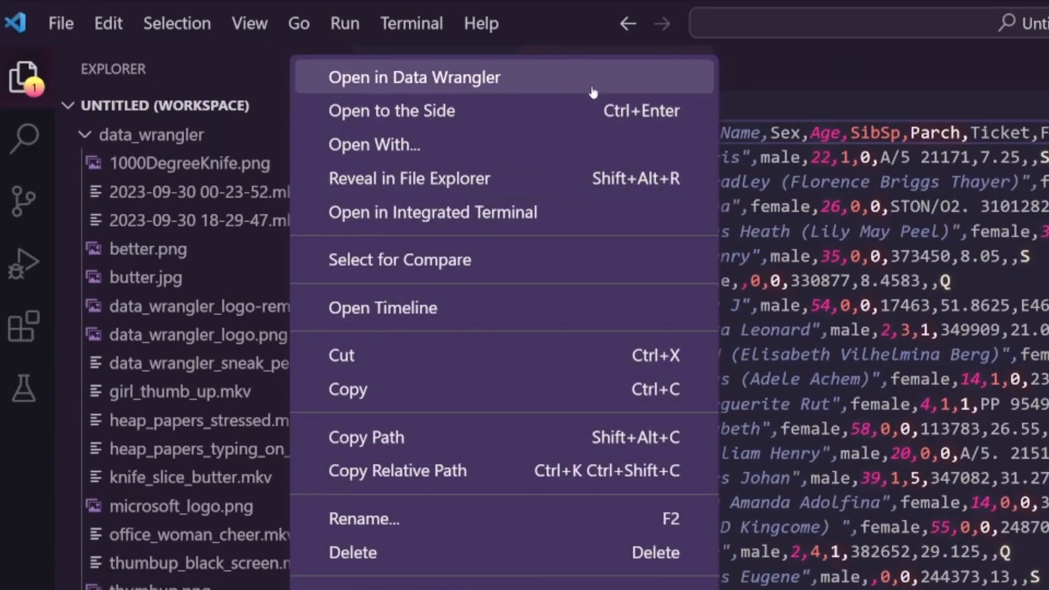
pyautogui.press('Escape')
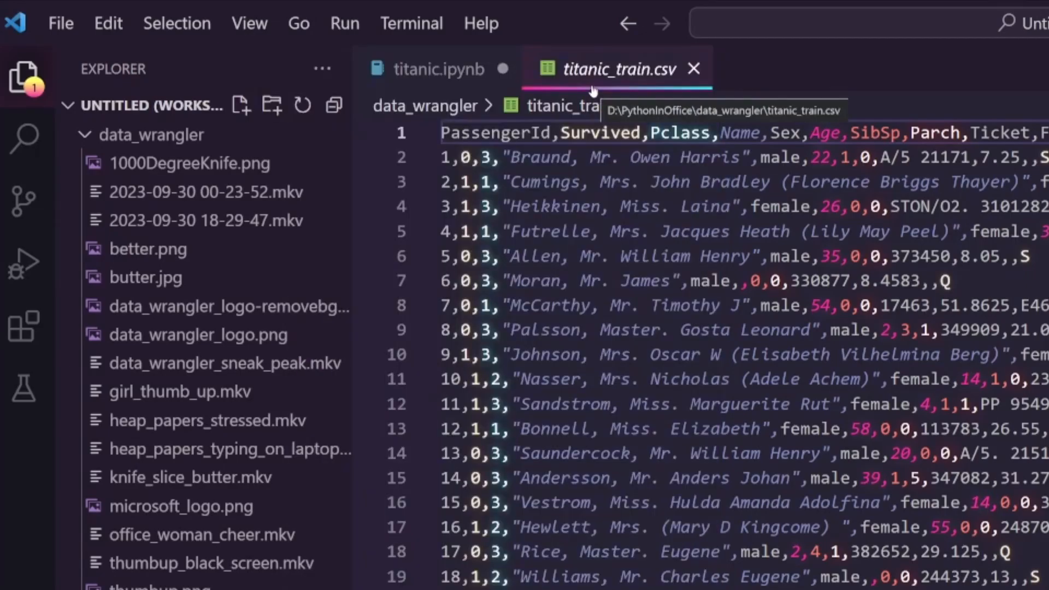
# Return to titanic.ipynb and run the pandas import cell and the cell that reads titanic_train.csv
pyautogui.click(439, 76)
pyautogui.click(752, 175)
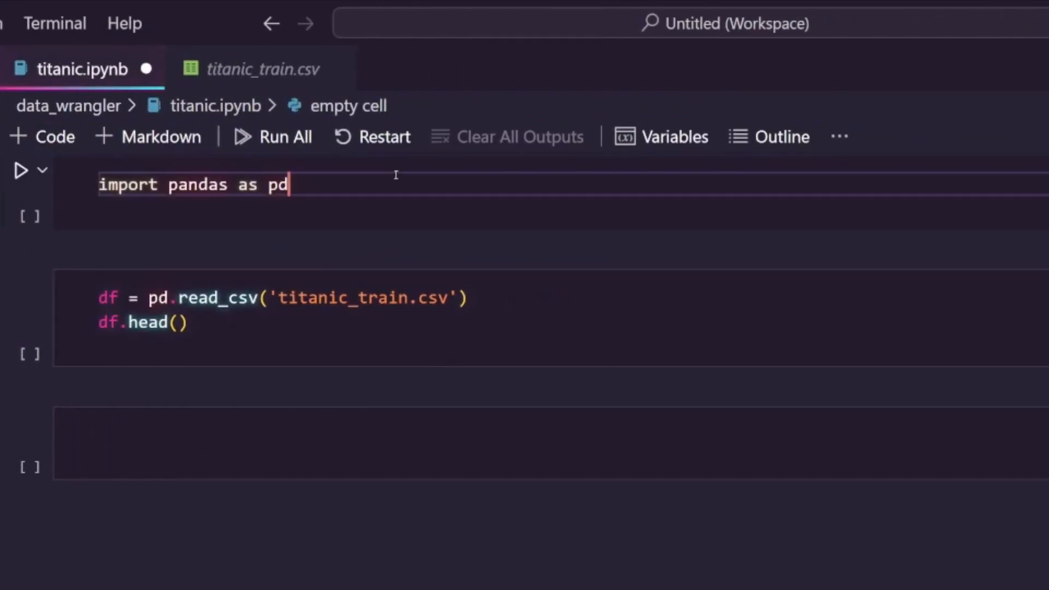
pyautogui.hotkey('shift', 'Return')
pyautogui.hotkey('shift', 'Return')
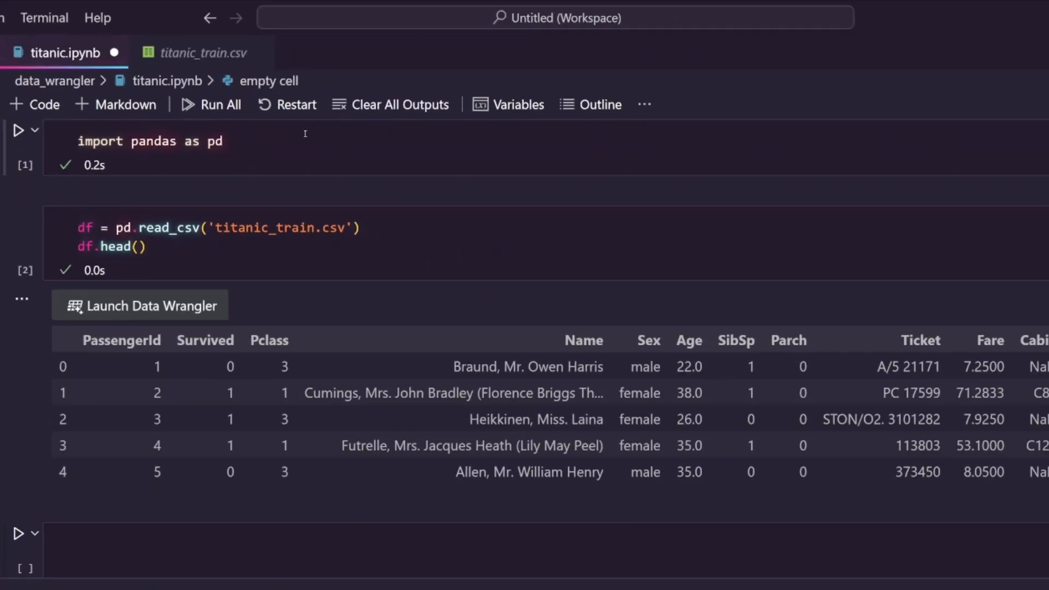
# Open the Titanic data in Data Wrangler, connecting with the local Python interpreter c:\Program Files\Python311\python.exe
pyautogui.click(201, 281)
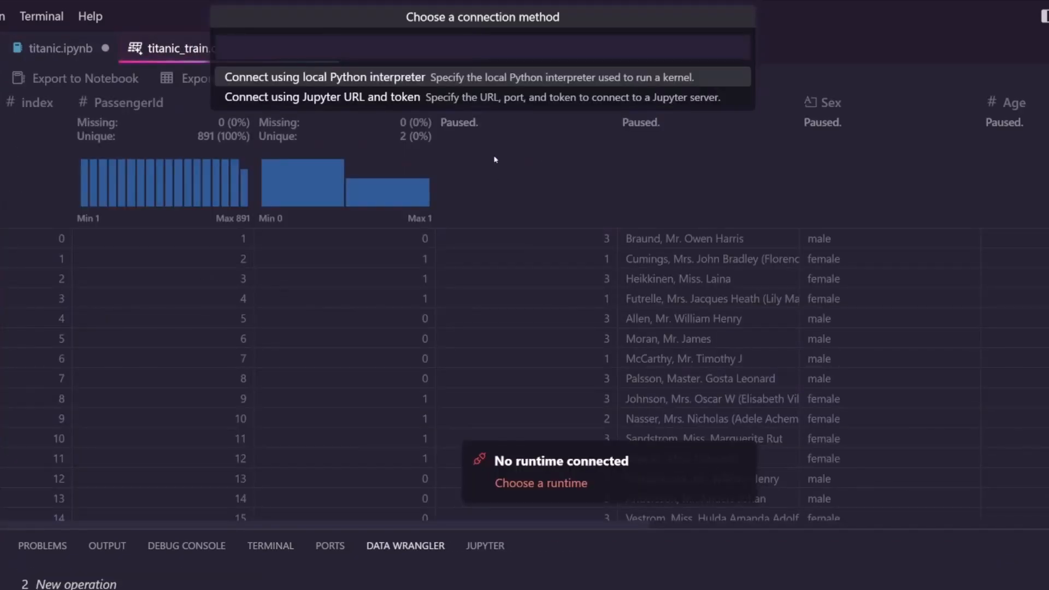
pyautogui.click(501, 78)
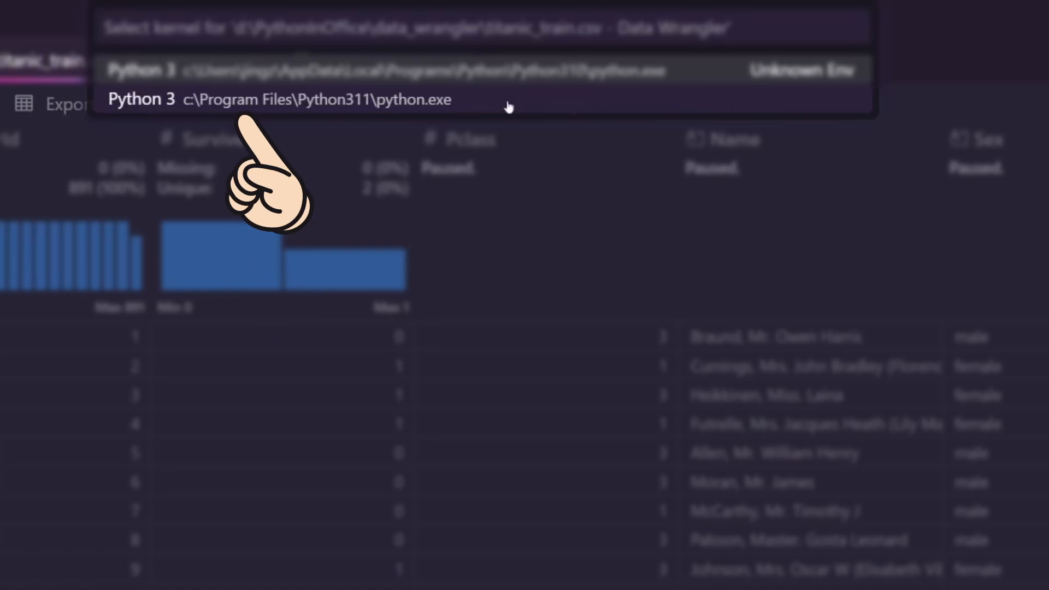
pyautogui.click(509, 107)
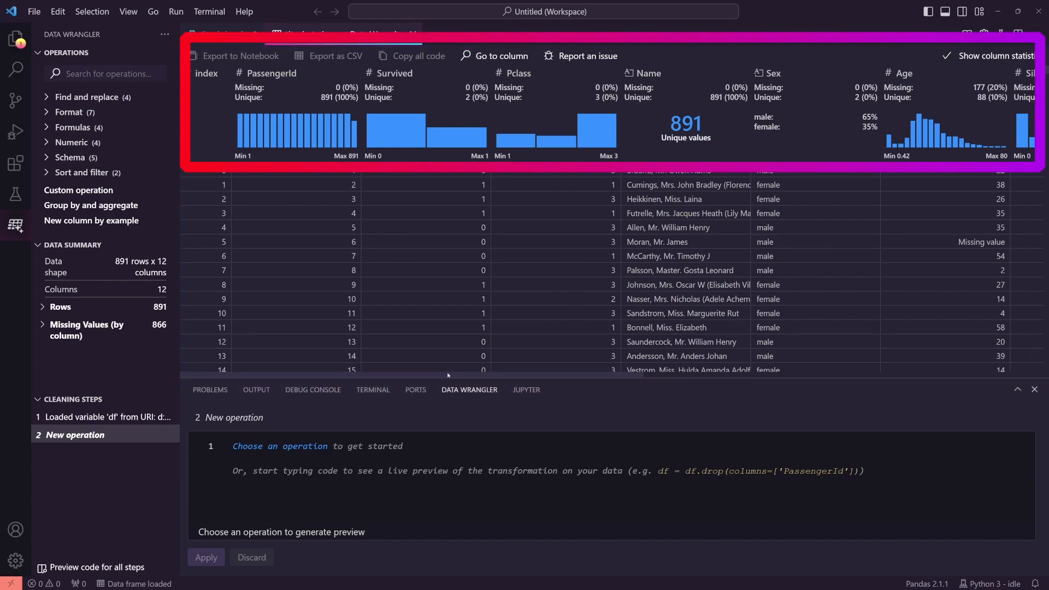
# Move the data summary into its own widened area beside the grid and expand its missing values by column
pyautogui.moveTo(448, 376); pyautogui.dragTo(854, 400)
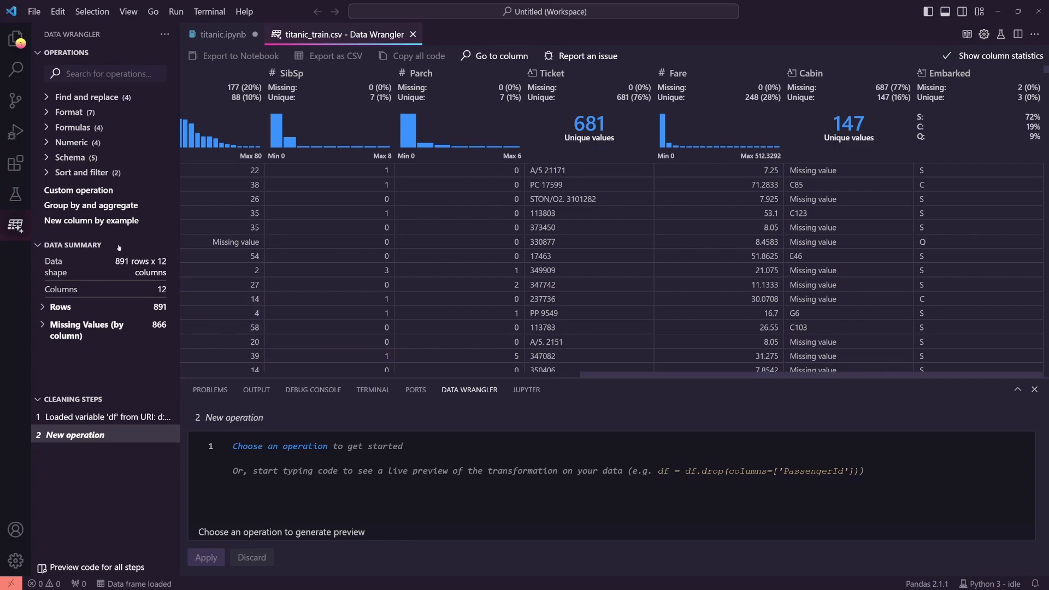
pyautogui.moveTo(119, 248); pyautogui.dragTo(1043, 112)
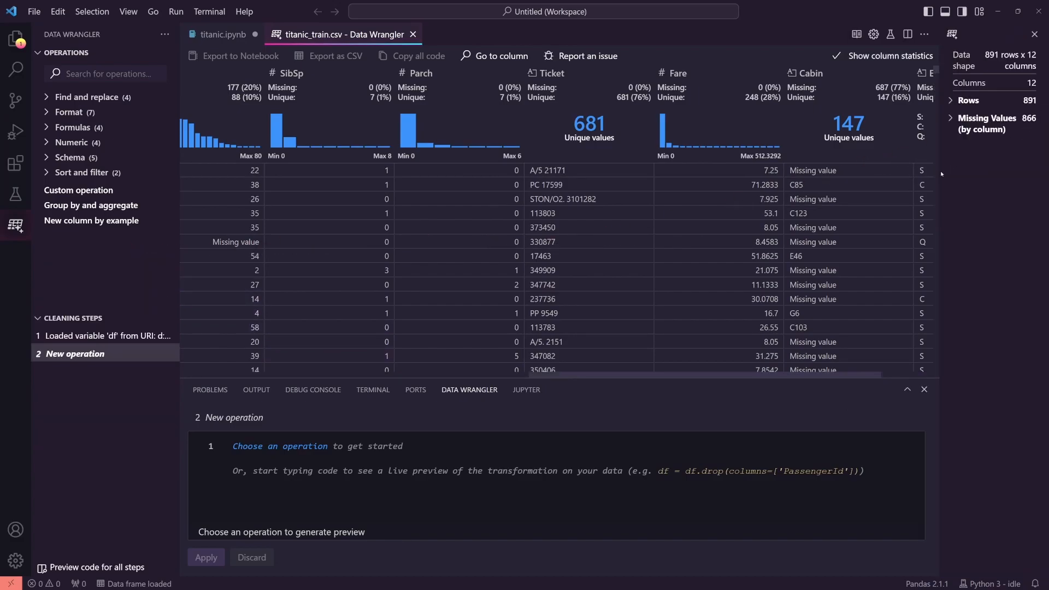
pyautogui.moveTo(940, 171); pyautogui.dragTo(869, 171)
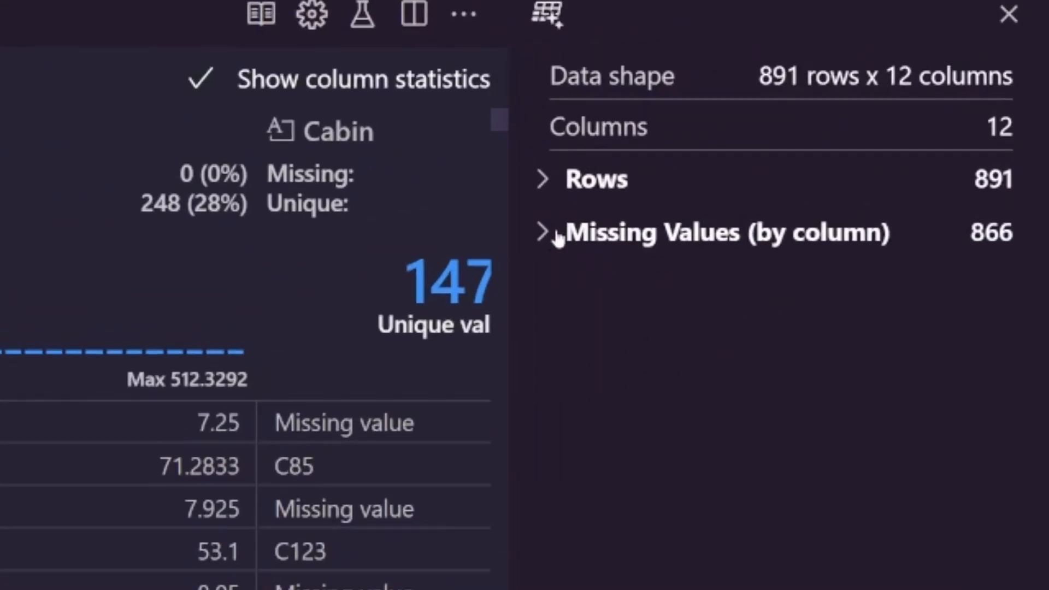
pyautogui.click(884, 107)
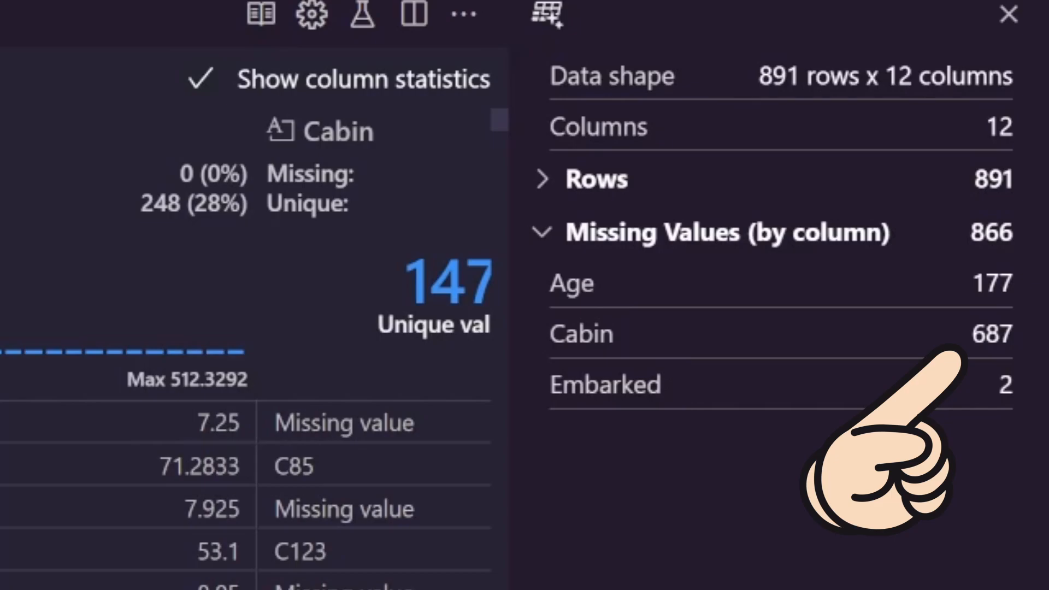
# Drop the Cabin column from the data frame with the Drop columns operation and apply it
pyautogui.hscroll(5, 133, 237)
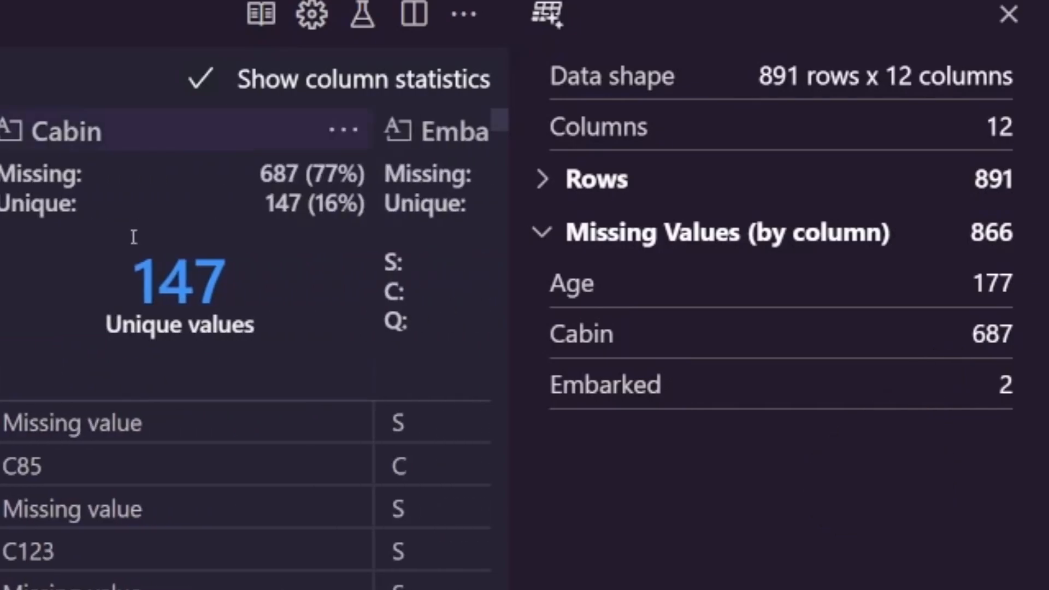
pyautogui.click(133, 236)
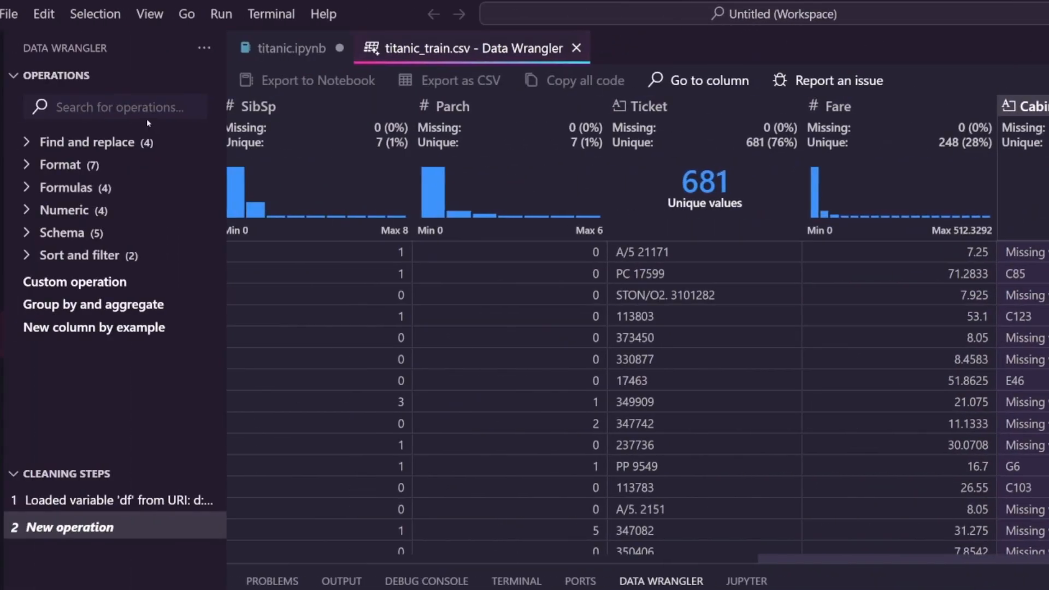
pyautogui.write('dr')
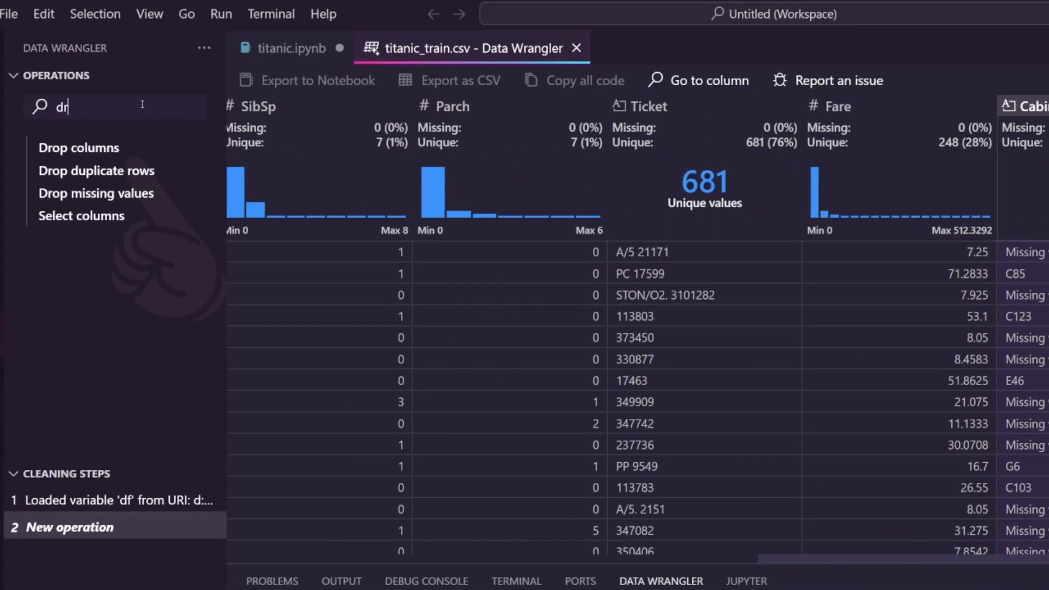
pyautogui.click(102, 148)
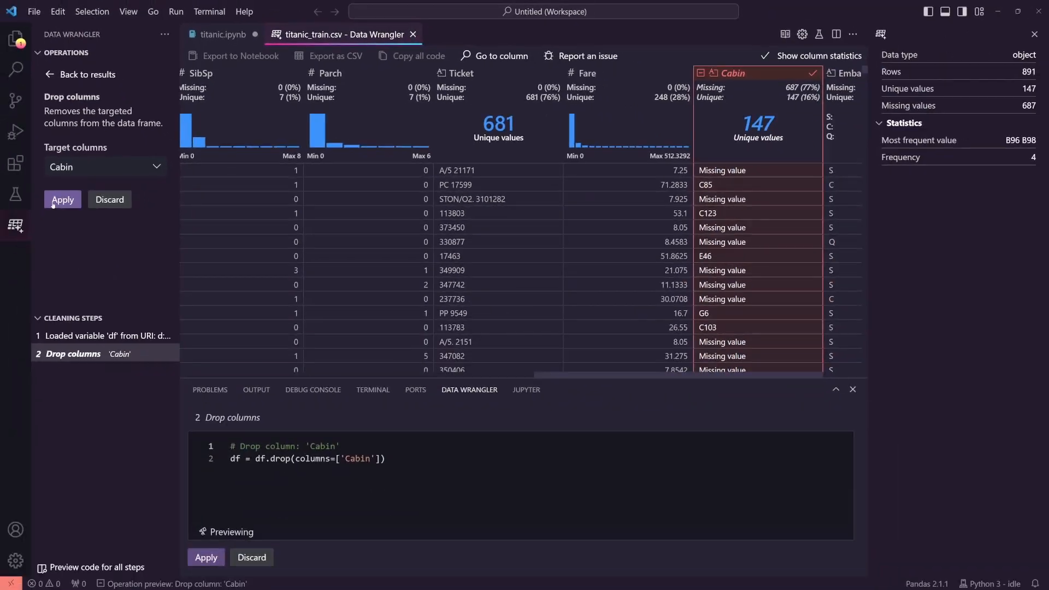
pyautogui.click(36, 284)
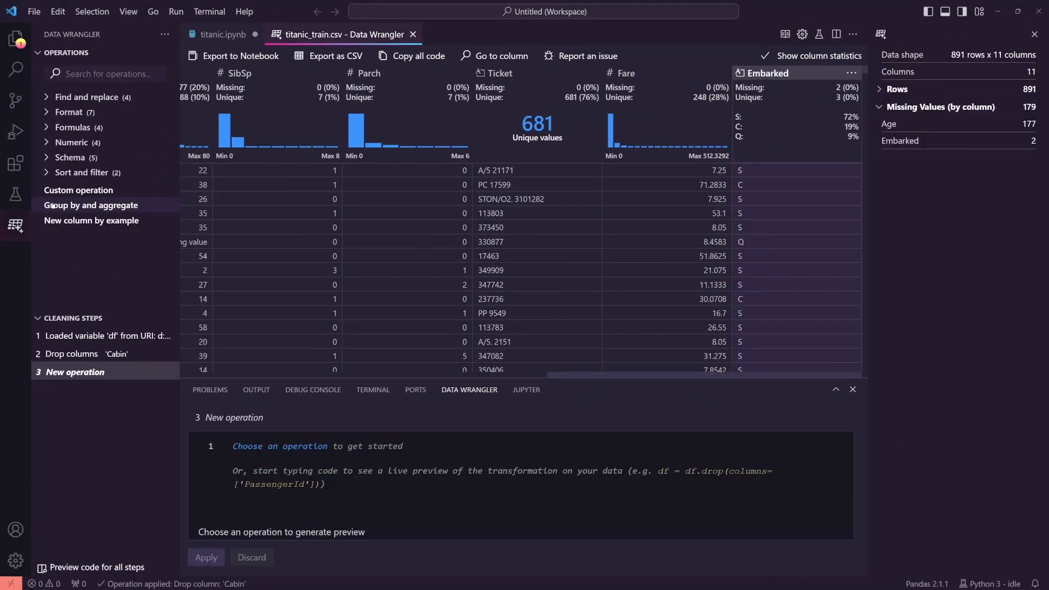
# Fill the missing values in the Embarked column with its most common value and apply the operation
pyautogui.click(127, 73)
pyautogui.write('fill')
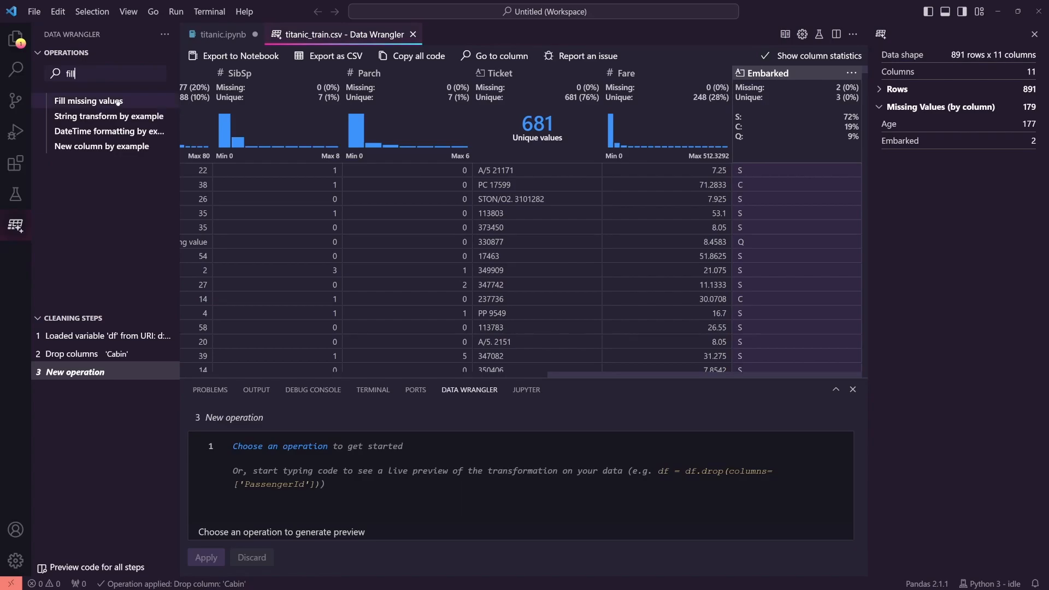
pyautogui.click(89, 101)
pyautogui.click(148, 167)
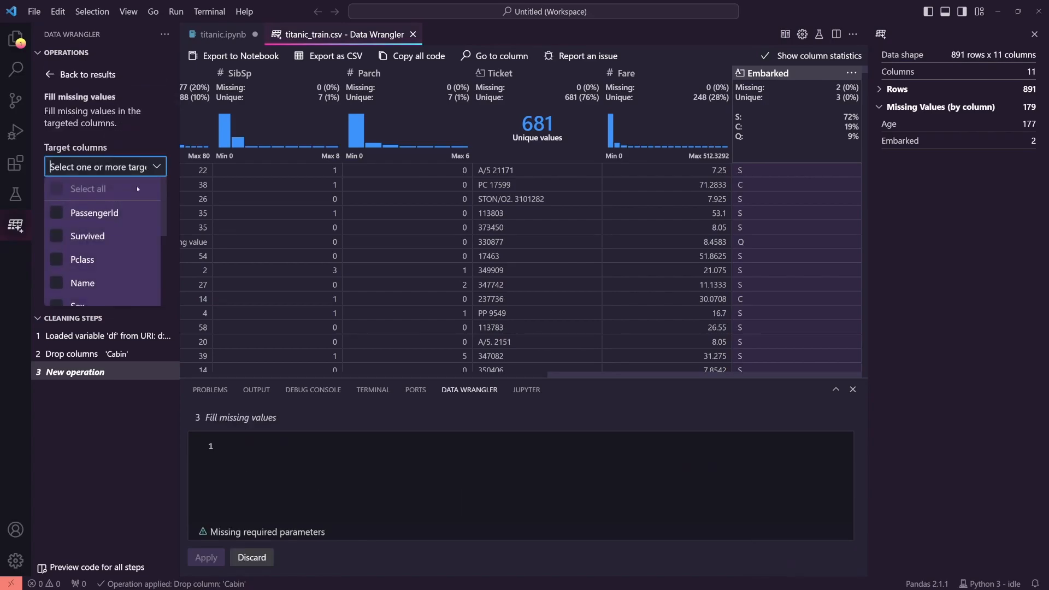
pyautogui.scroll(-3, 137, 229)
pyautogui.click(87, 291)
pyautogui.click(157, 210)
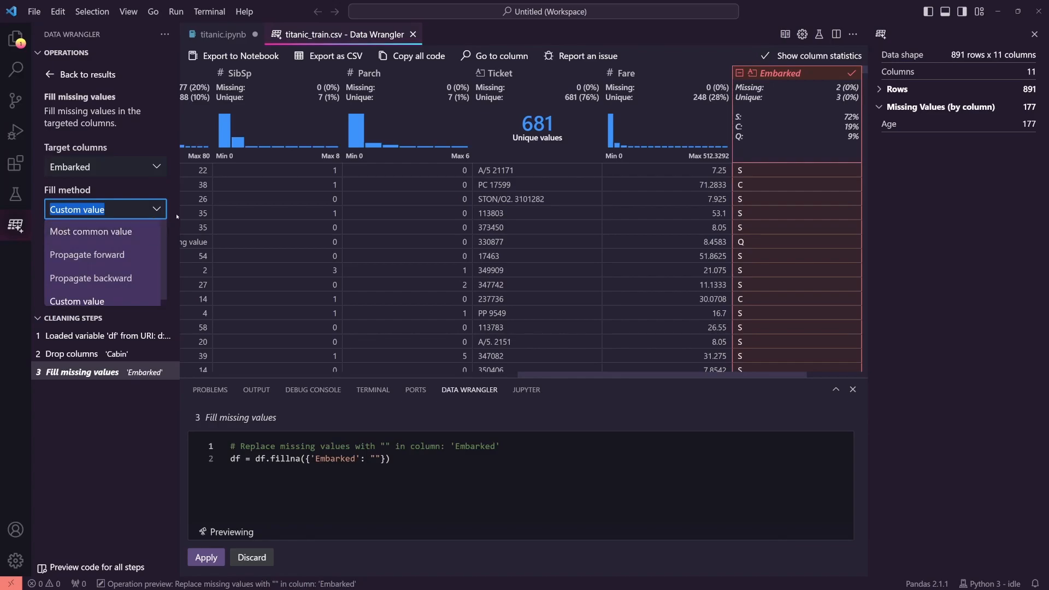
pyautogui.click(131, 232)
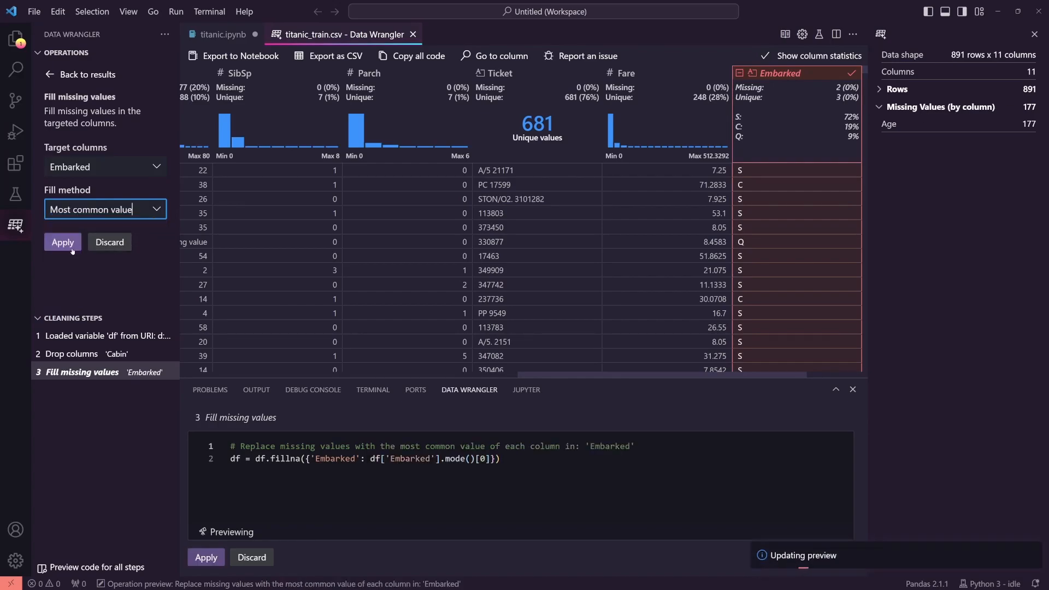
pyautogui.click(62, 242)
# Set up a Fill missing values operation on the Age column using the Mean fill method
pyautogui.click(113, 75)
pyautogui.write('fill')
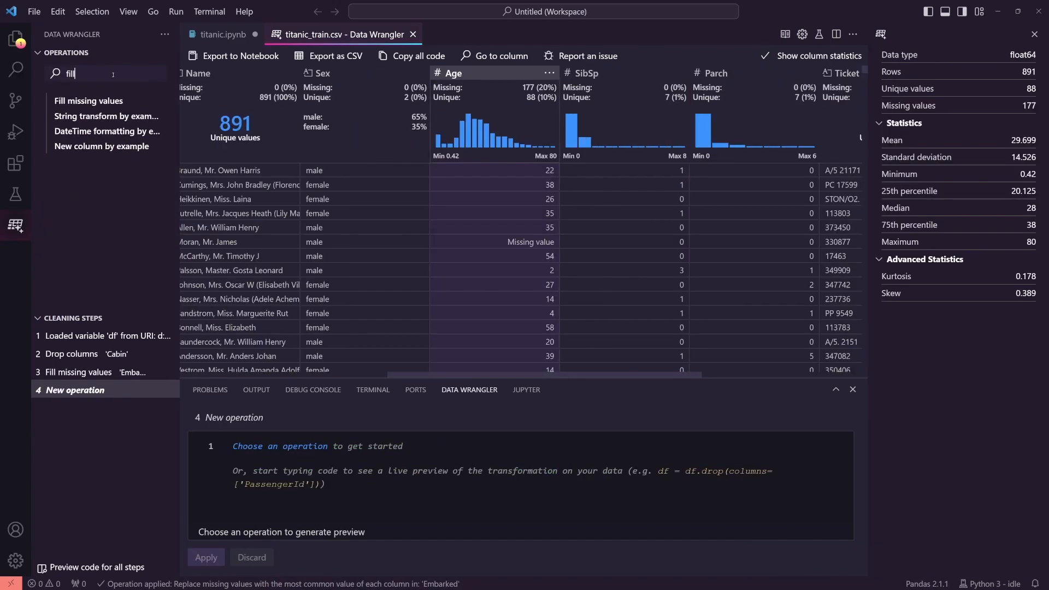
pyautogui.click(88, 100)
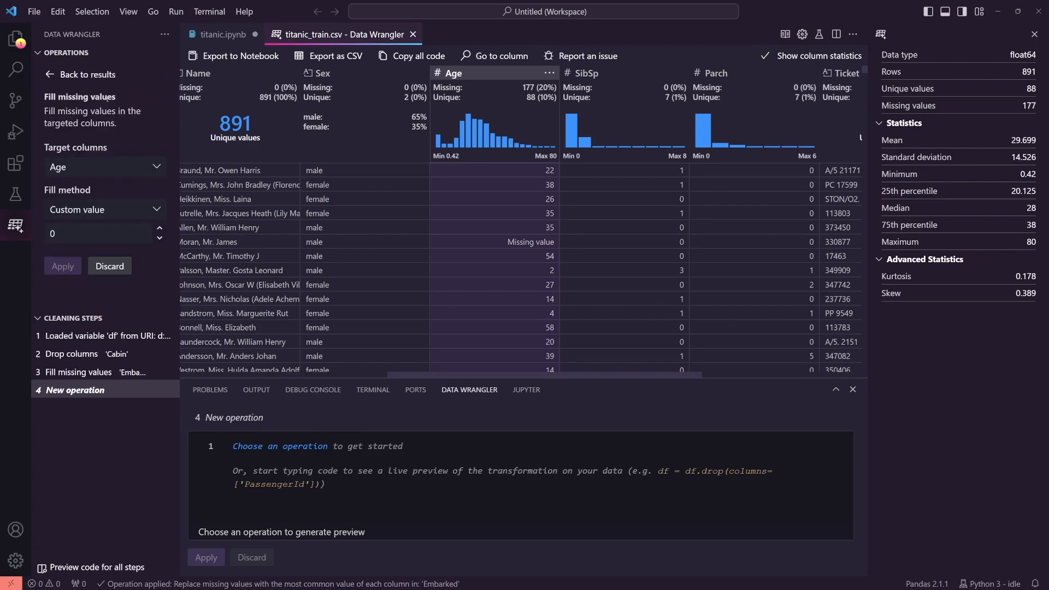
pyautogui.click(155, 207)
pyautogui.click(115, 234)
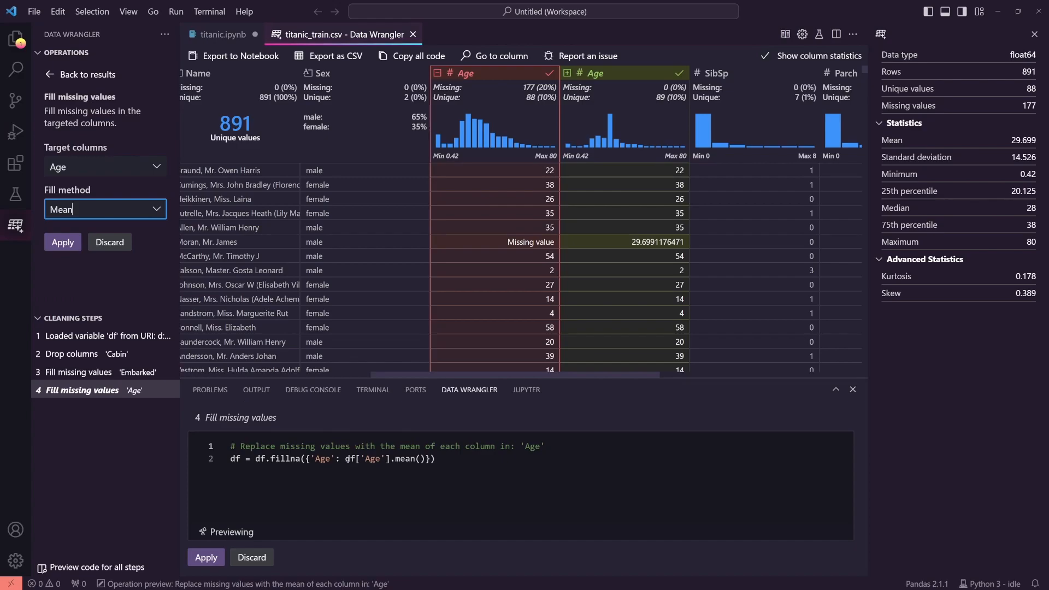
# Wrap the mean in the Age fill code with int(), apply the operation, and refresh the column statistics by hiding and showing them
pyautogui.click(347, 460)
pyautogui.write('int(')
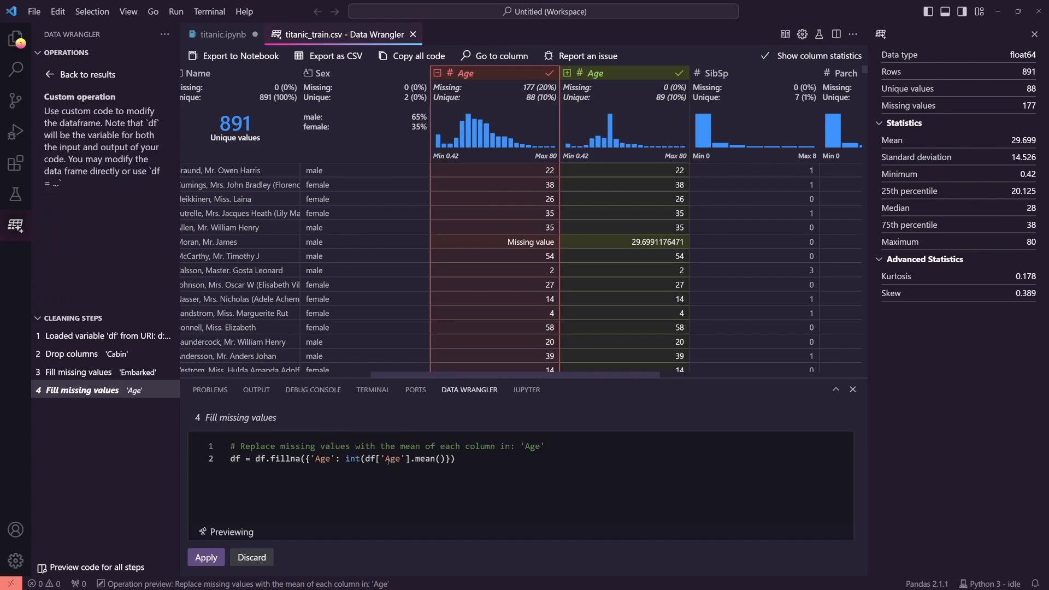
pyautogui.click(446, 459)
pyautogui.write(')')
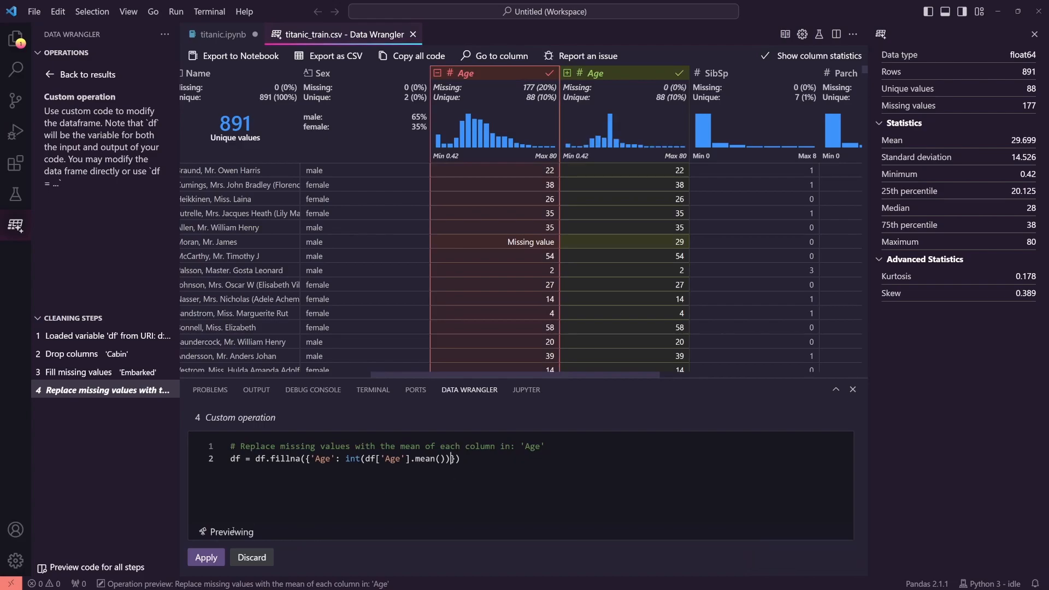
pyautogui.click(206, 558)
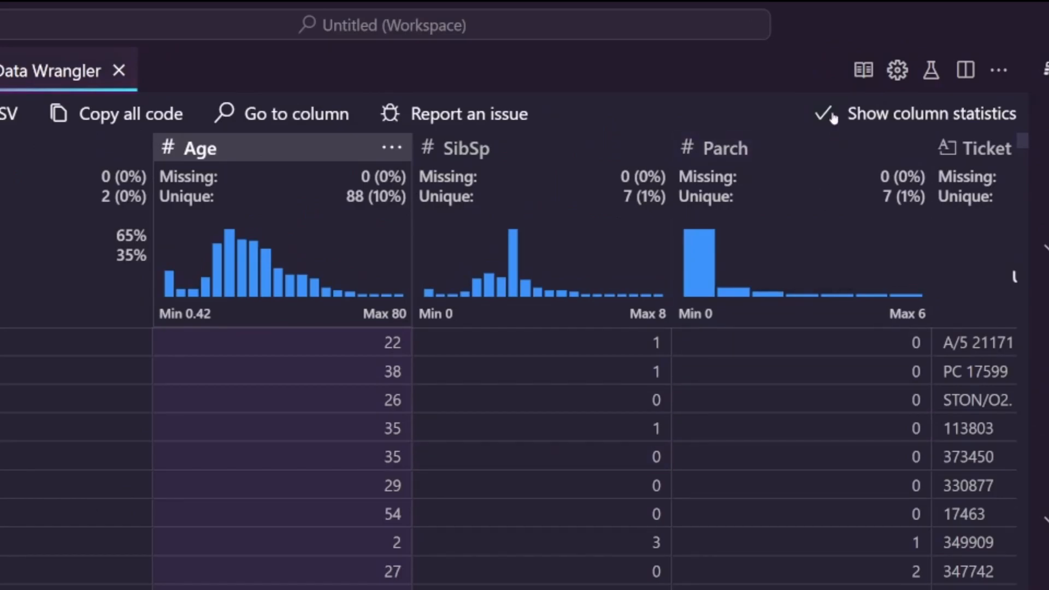
pyautogui.click(833, 118)
pyautogui.click(833, 118)
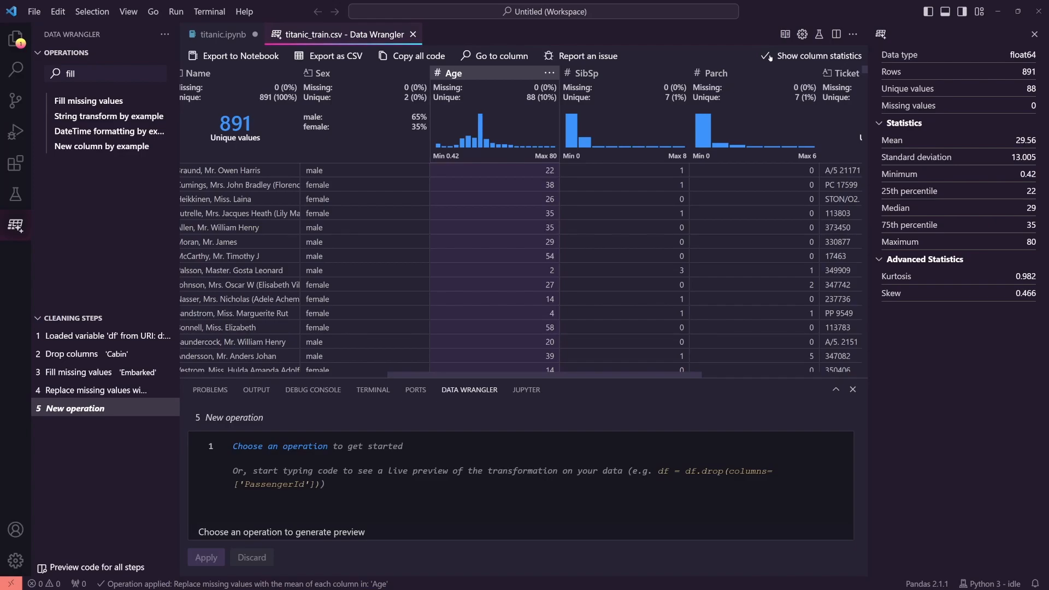
# Start a String transform by example operation on the Name column with the derived column named title
pyautogui.hscroll(-5, 596, 219)
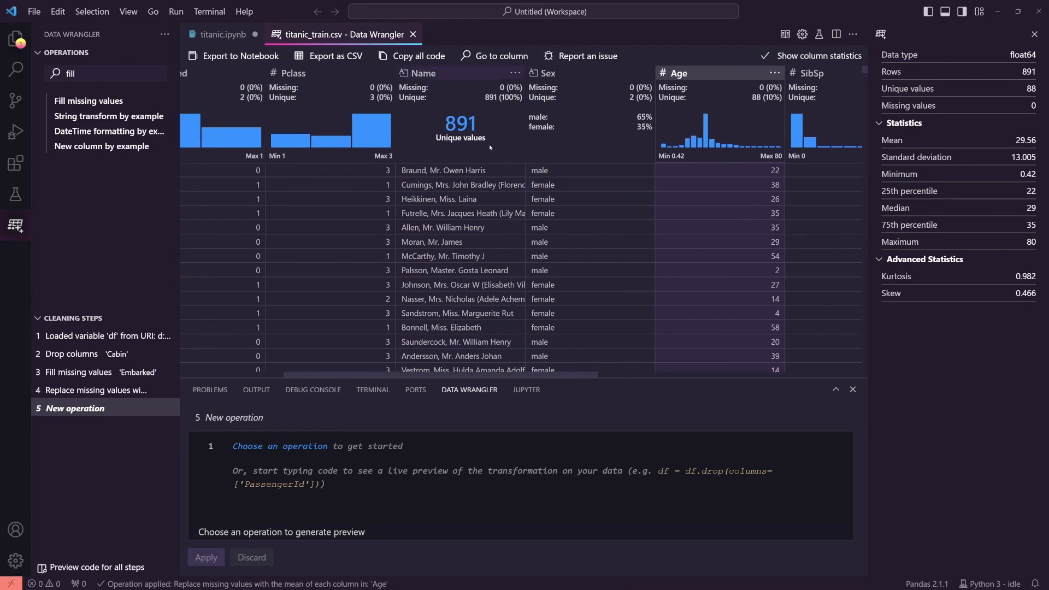
pyautogui.click(475, 138)
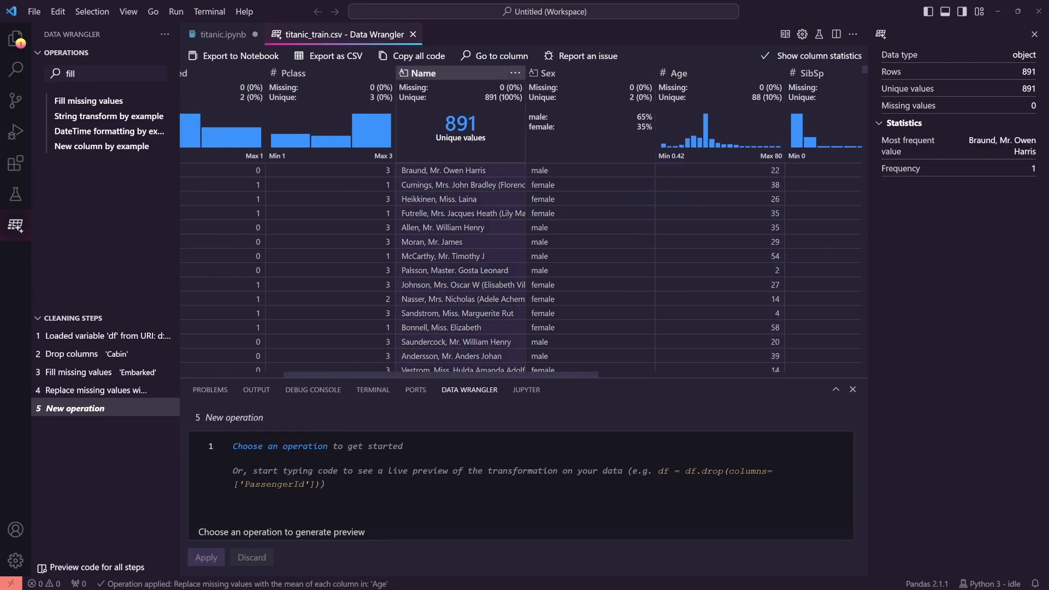
pyautogui.doubleClick(127, 73)
pyautogui.write('string')
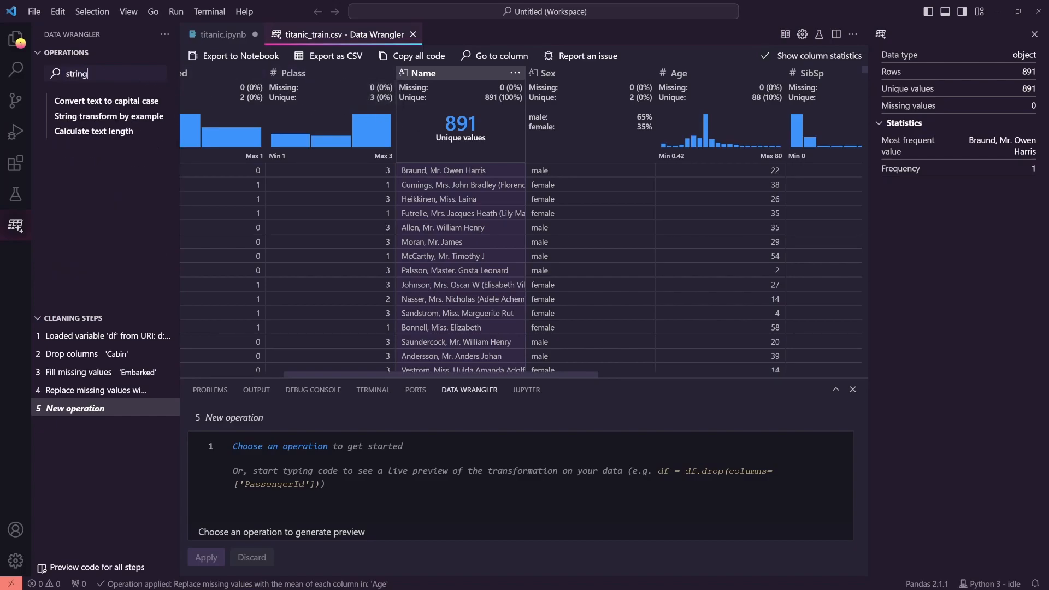
pyautogui.click(144, 117)
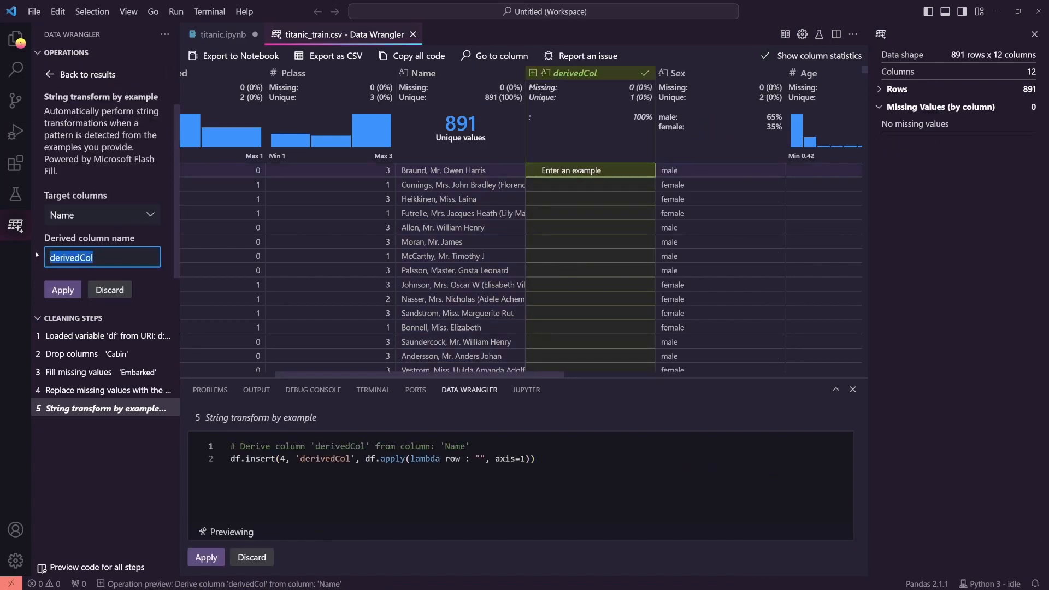
pyautogui.write('title')
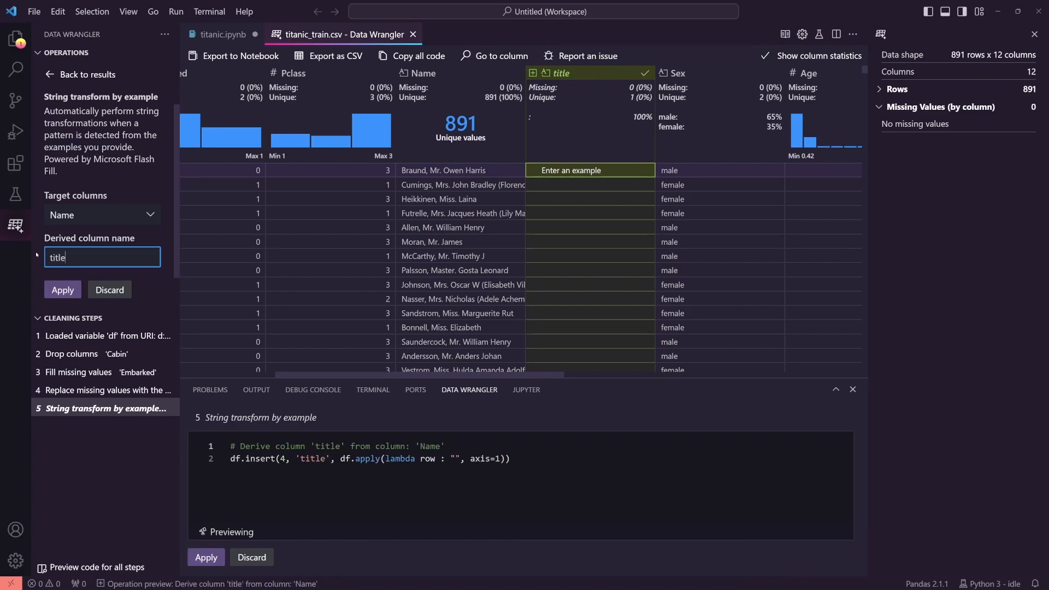
# Enter "Mr." as the example output in the first row of the title column
pyautogui.click(597, 171)
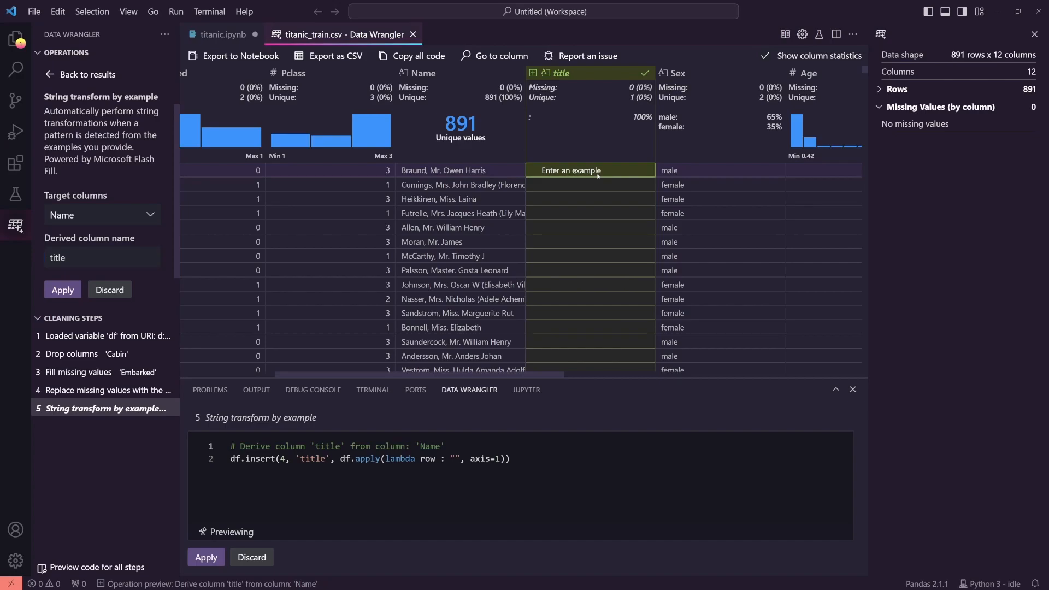
pyautogui.write('Mr.')
pyautogui.press('Return')
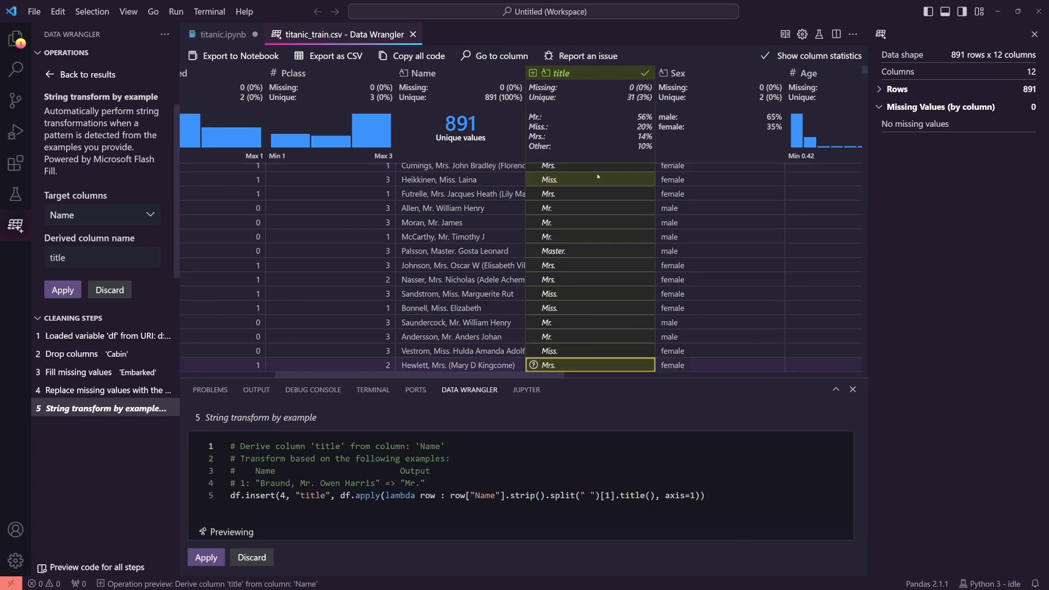
pyautogui.scroll(1, 598, 177)
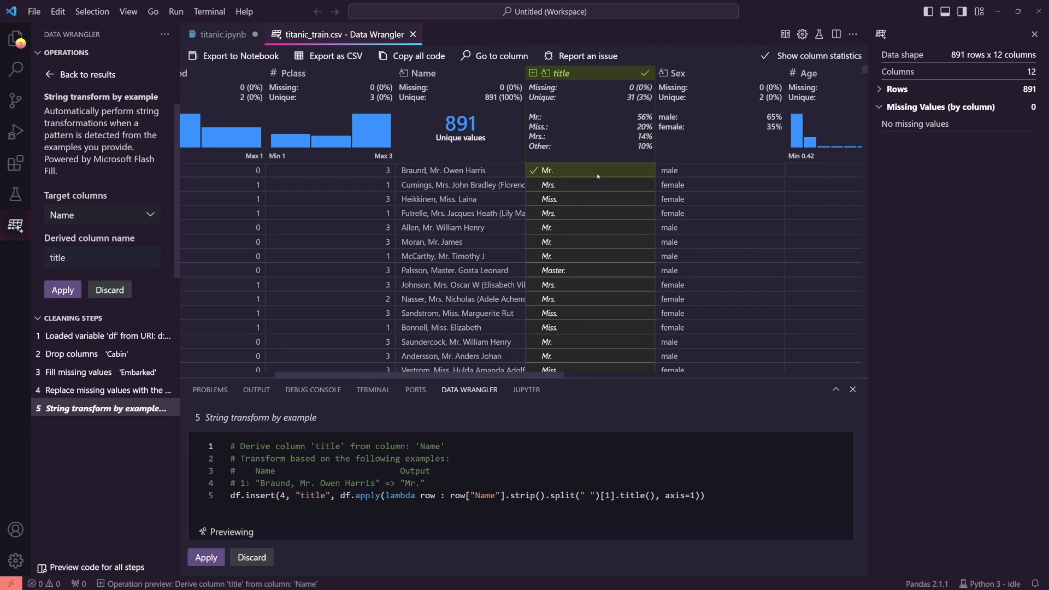
# Correct the derived title that reads "Planke," with the example "Mrs." and apply the string transform
pyautogui.scroll(-5, 598, 176)
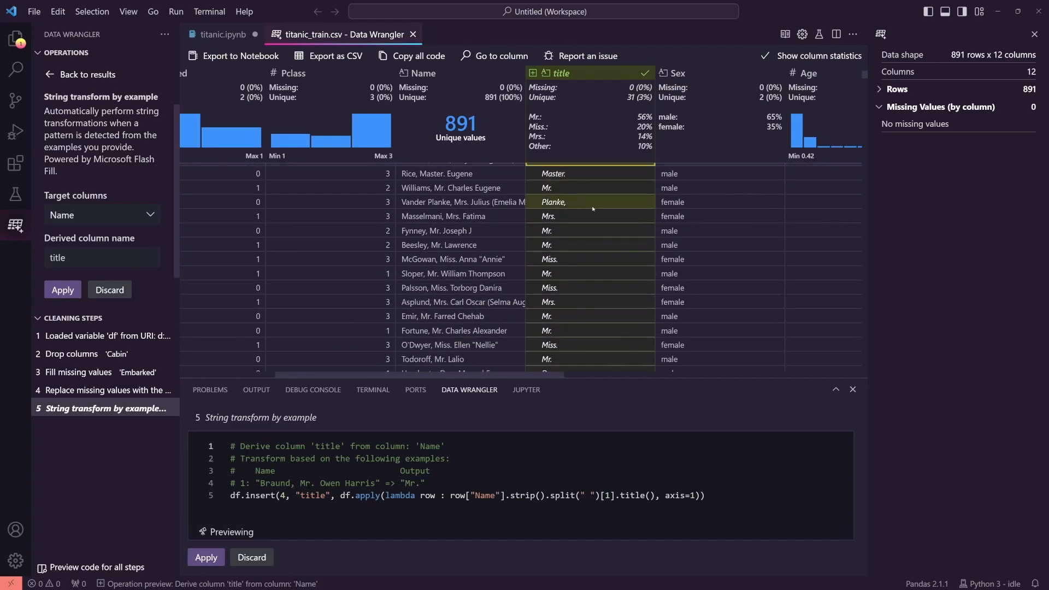
pyautogui.click(593, 208)
pyautogui.write('Mr')
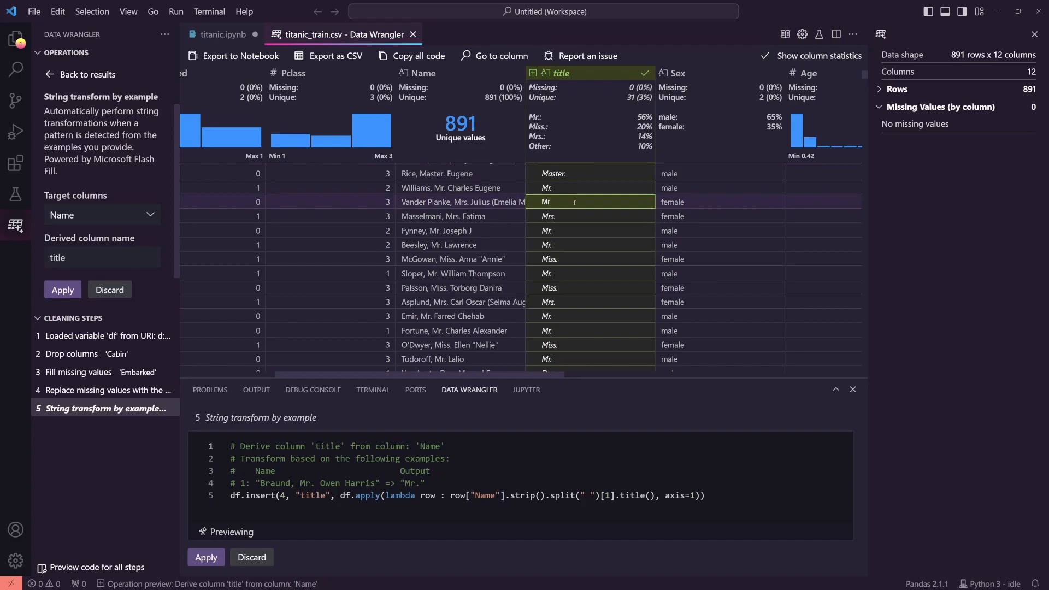
pyautogui.write('s.')
pyautogui.press('Return')
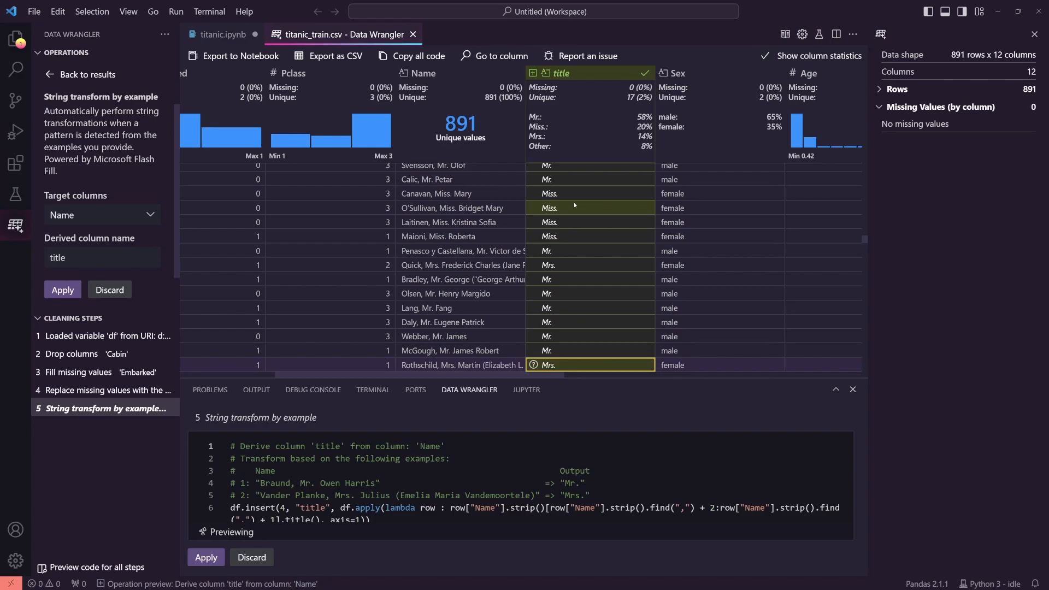
pyautogui.click(63, 289)
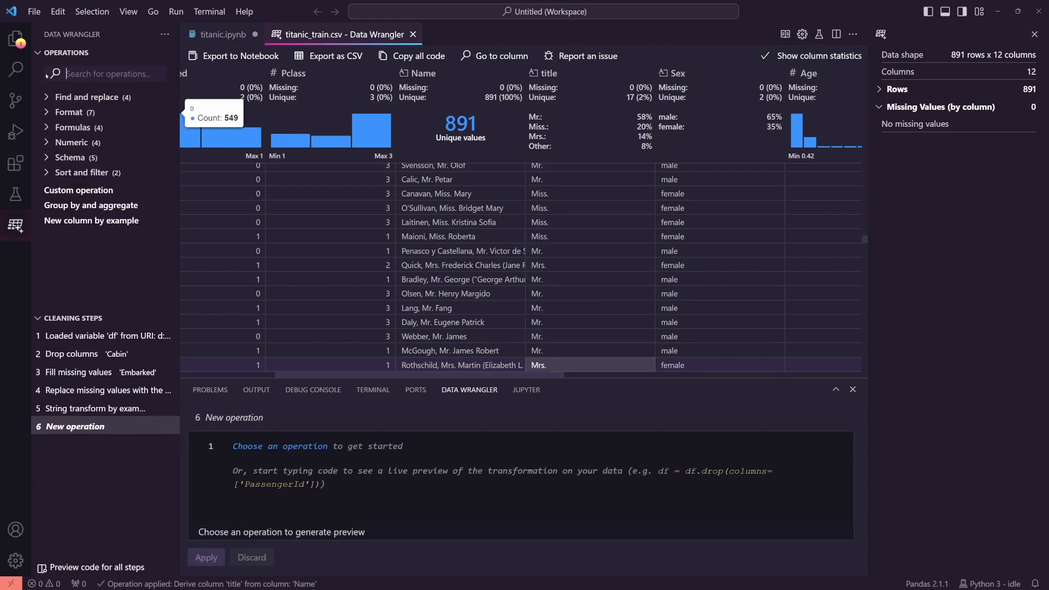
# Start a Group by and aggregate operation with Sex as the column to group by
pyautogui.click(134, 206)
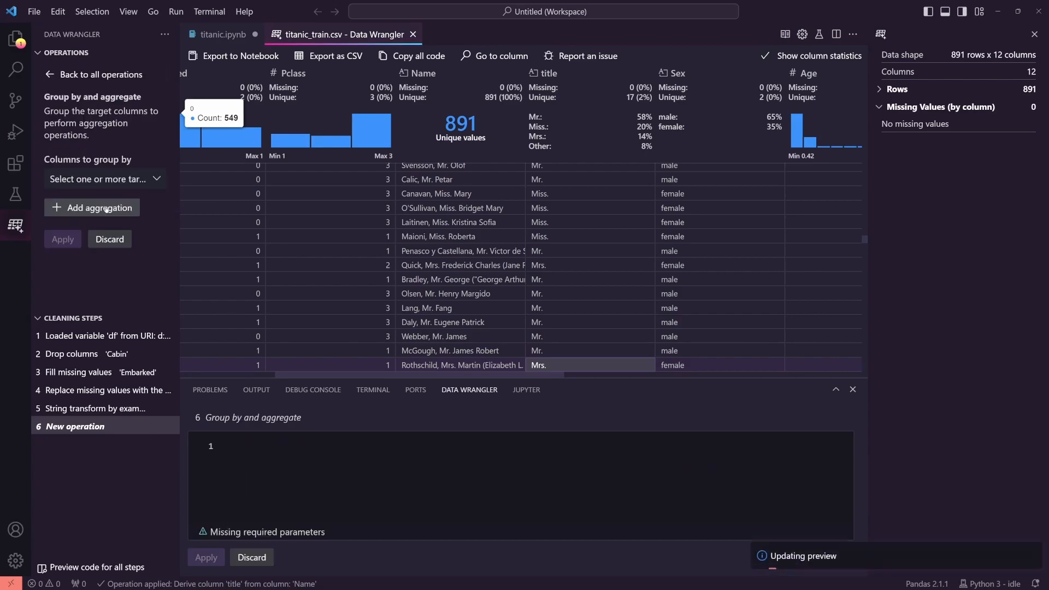
pyautogui.click(157, 179)
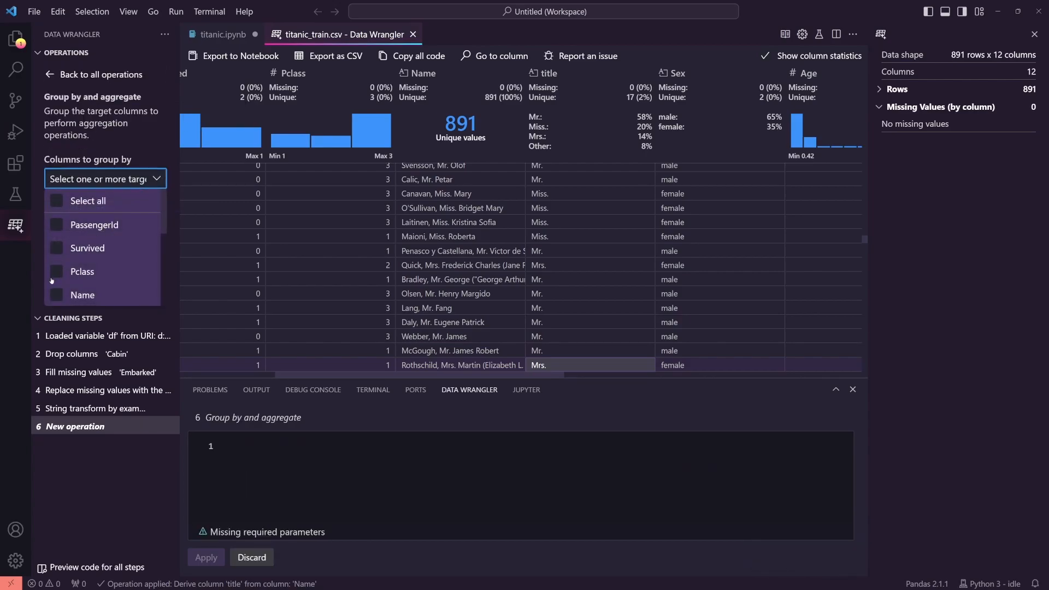
pyautogui.scroll(-3, 98, 263)
pyautogui.click(56, 253)
pyautogui.click(171, 234)
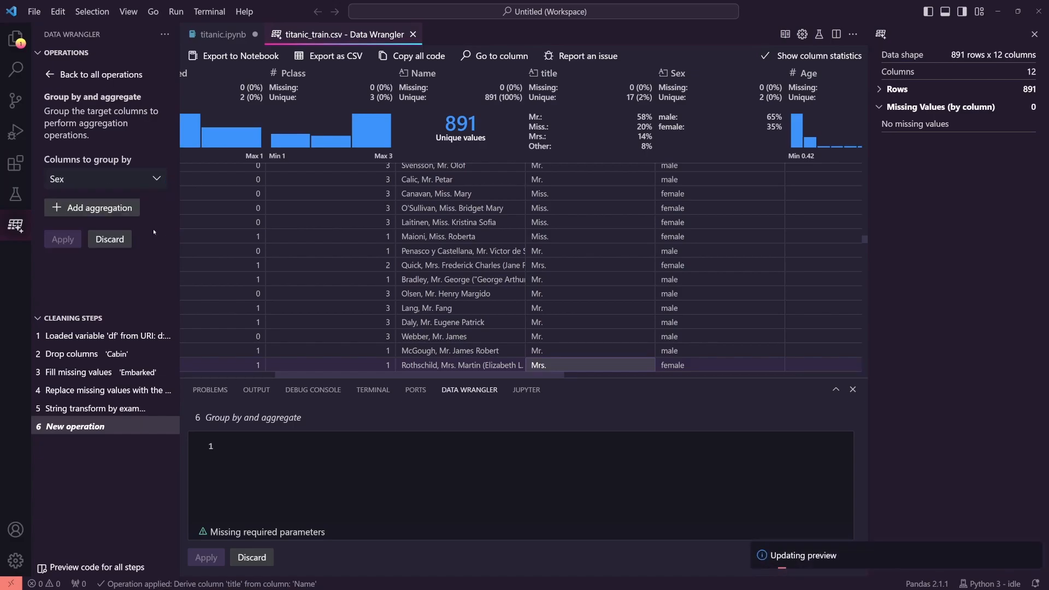
# Add an aggregation of the Survived column with type Mean and apply the grouping by Sex
pyautogui.click(92, 208)
pyautogui.click(68, 269)
pyautogui.click(130, 223)
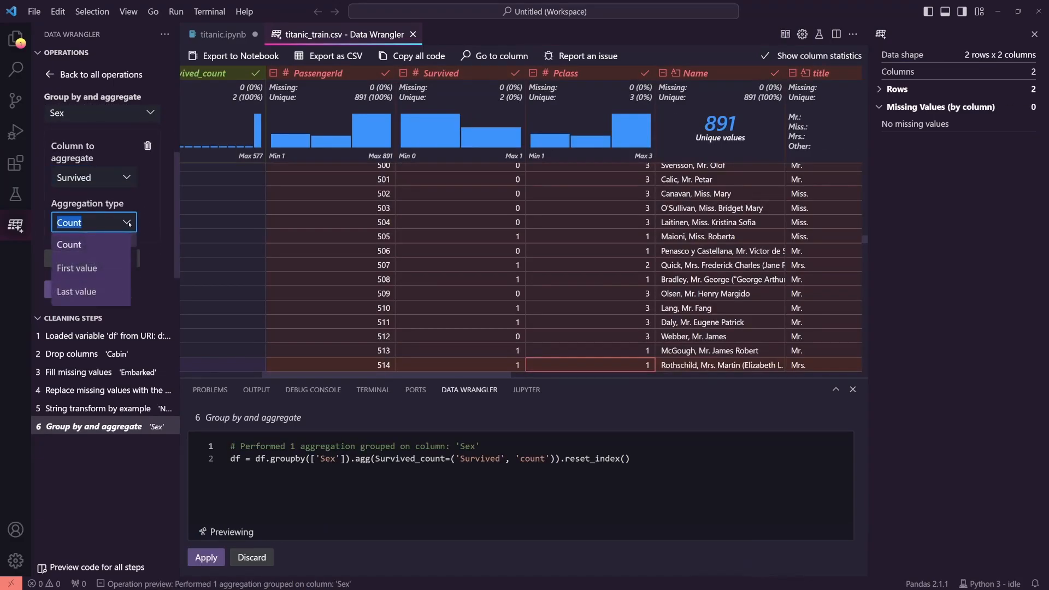
pyautogui.scroll(-1, 90, 296)
pyautogui.click(90, 296)
pyautogui.click(55, 293)
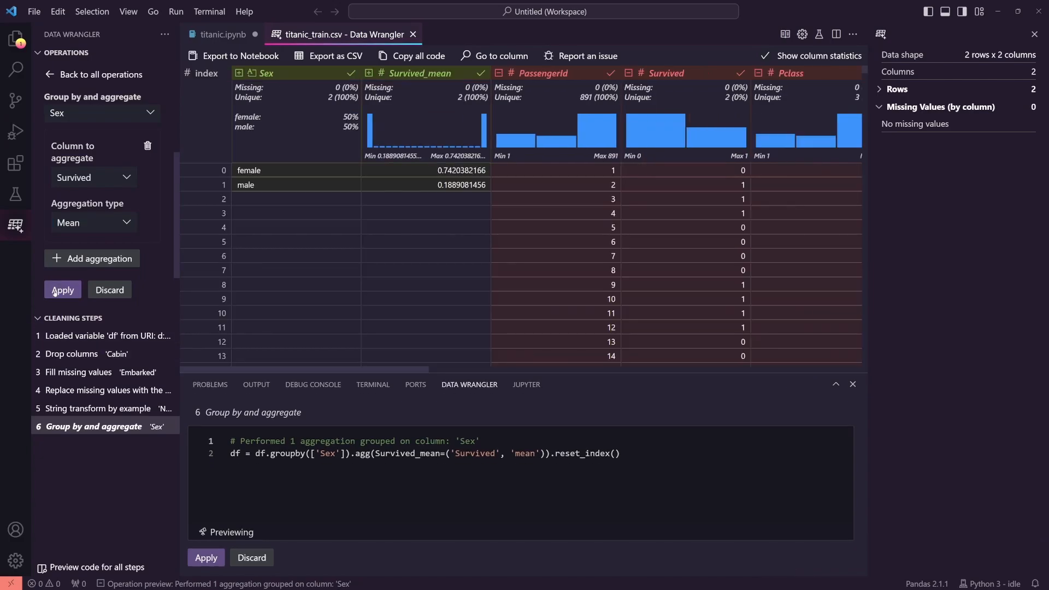
pyautogui.click(61, 290)
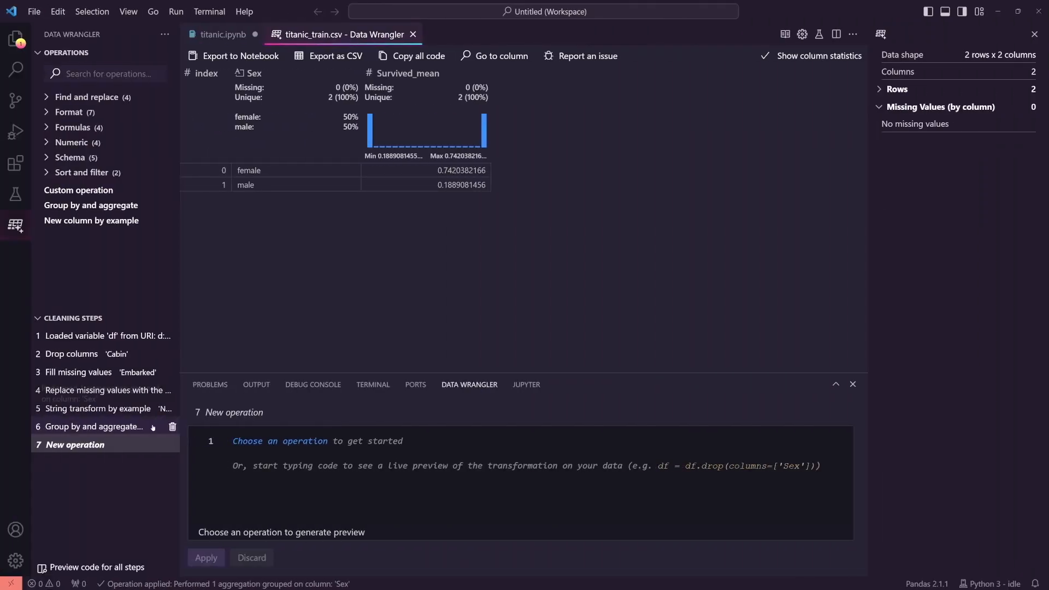
# Delete the Group by and aggregate operation on Sex from the cleaning steps
pyautogui.click(48, 427)
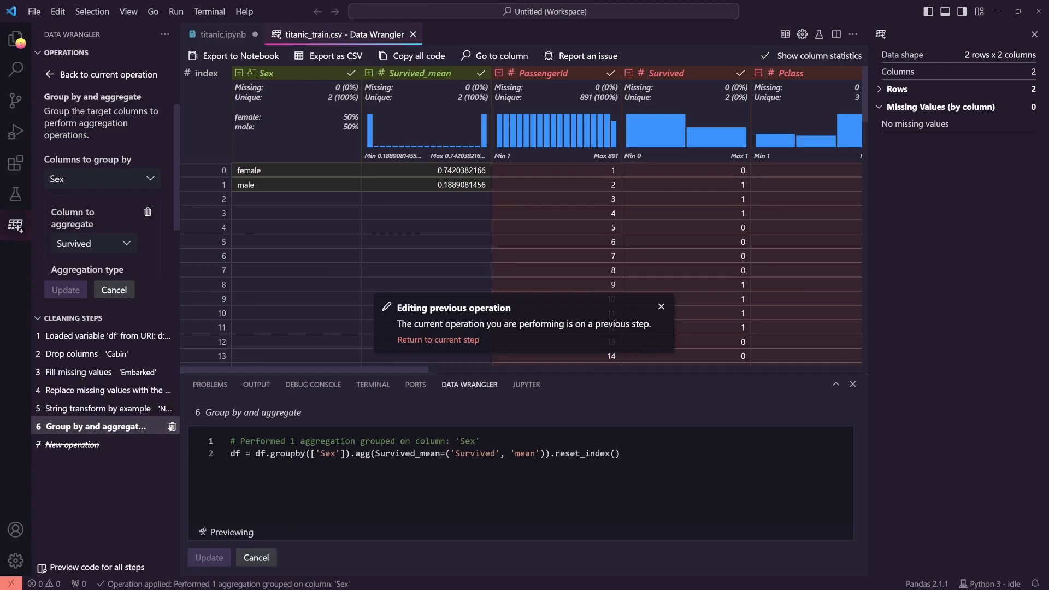
pyautogui.click(173, 426)
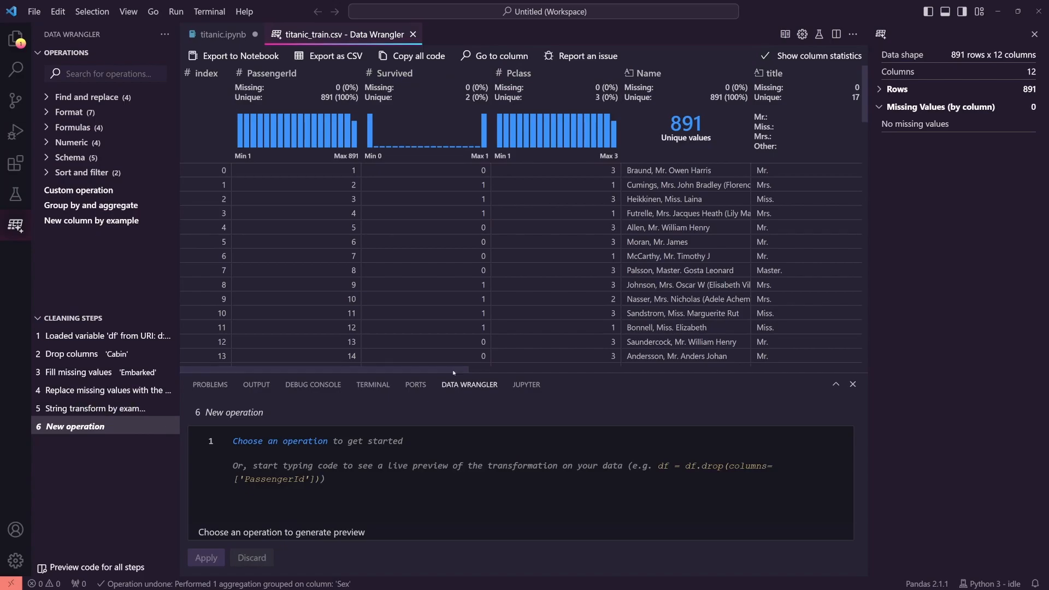
# Write custom code defining age_band = [i for i in range(0, 80,10)] and df['age_band'] = pd.cut(df['Age'], age_band)
pyautogui.moveTo(458, 369); pyautogui.dragTo(677, 382)
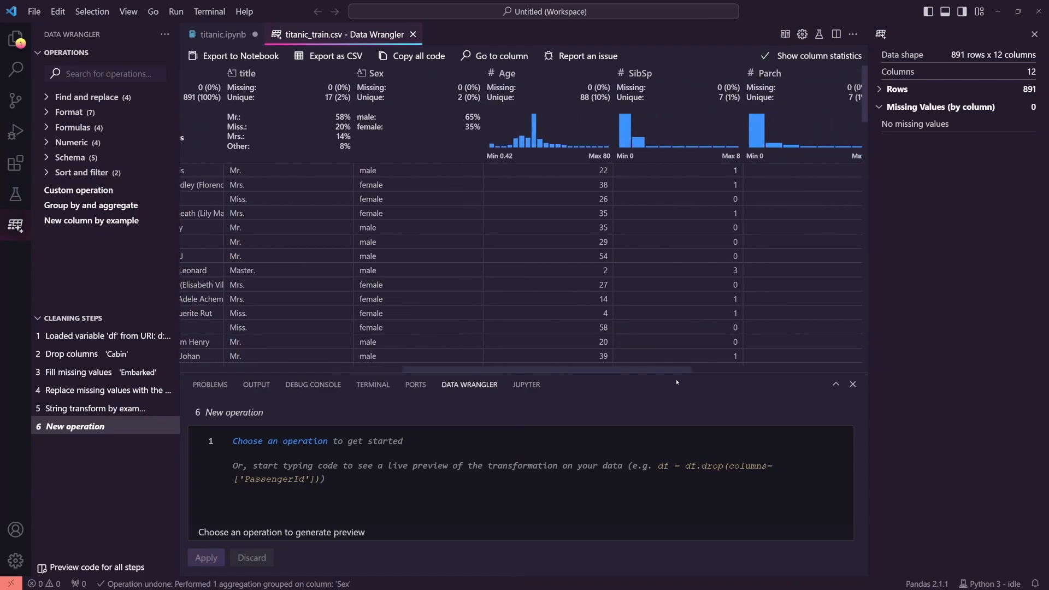
pyautogui.click(246, 479)
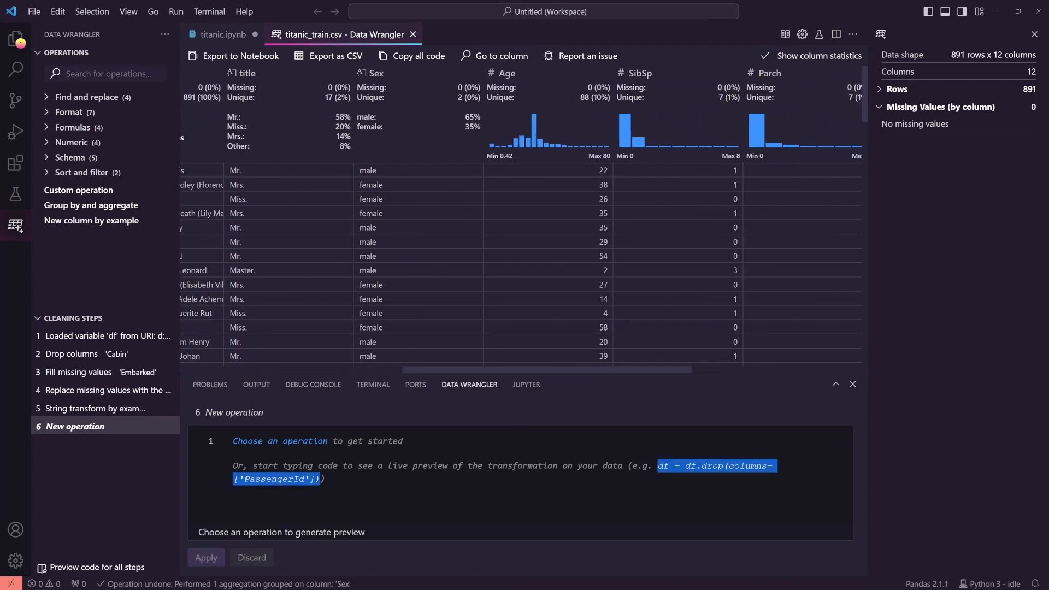
pyautogui.click(239, 457)
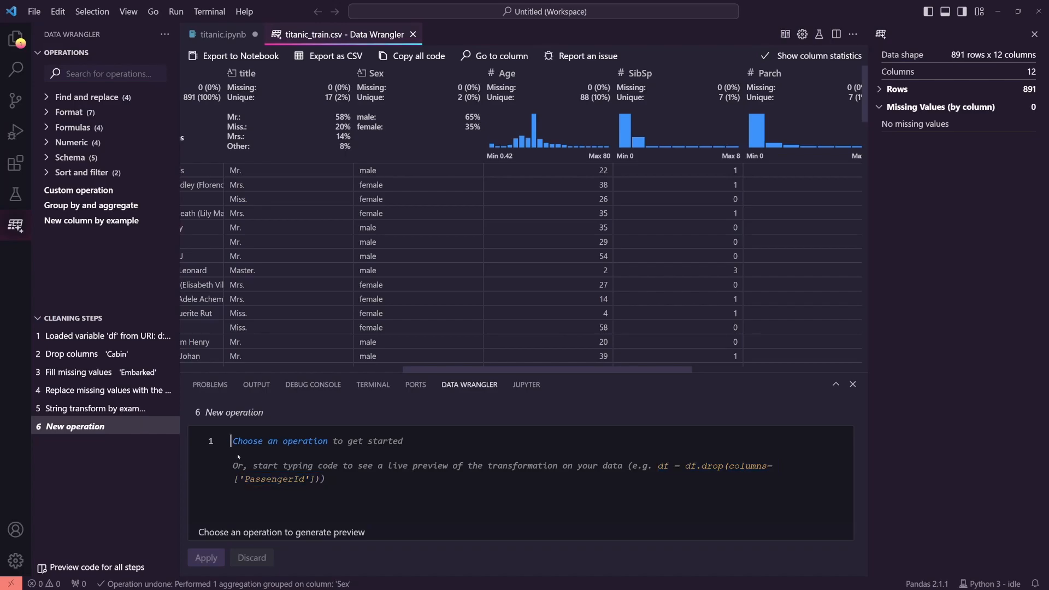
pyautogui.write('age_band =')
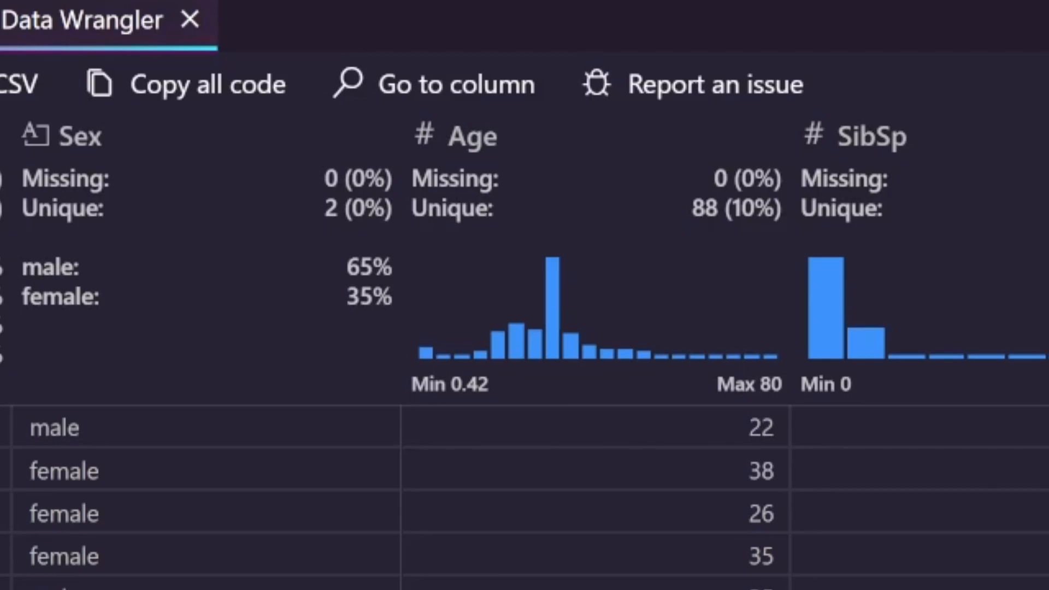
pyautogui.write('[i for i in range(0, 80,10)]')
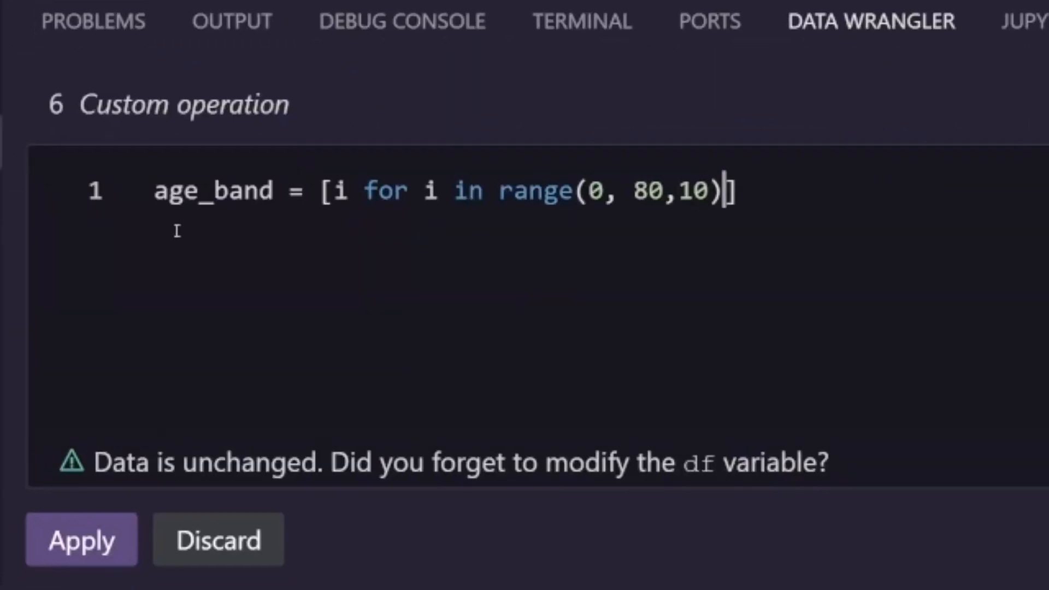
pyautogui.press('Return')
pyautogui.write("df['age_band'] = pd.cut(df['Age'], age_band)")
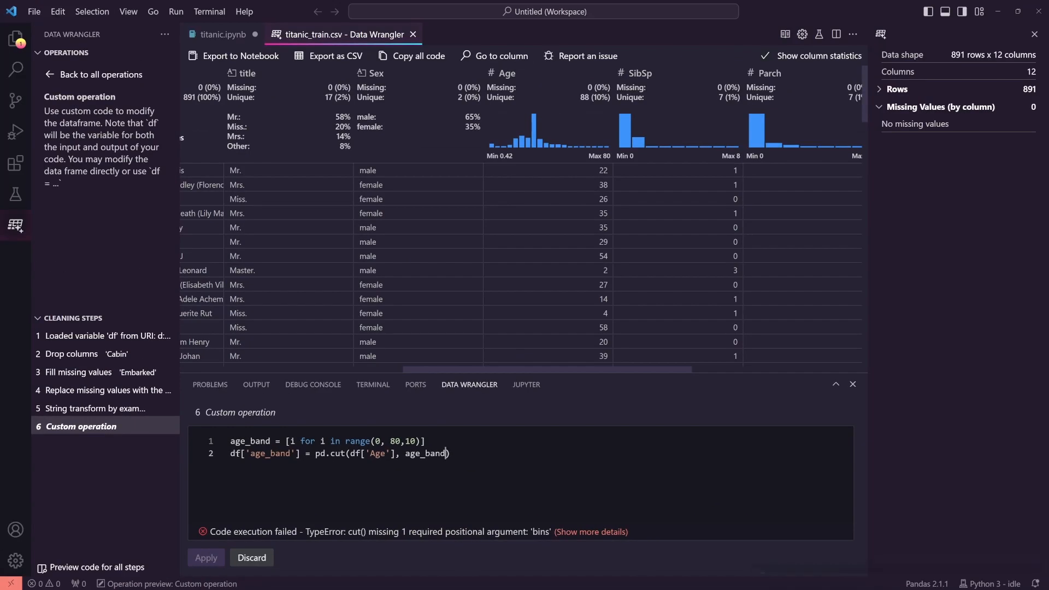
pyautogui.moveTo(553, 370); pyautogui.dragTo(785, 375)
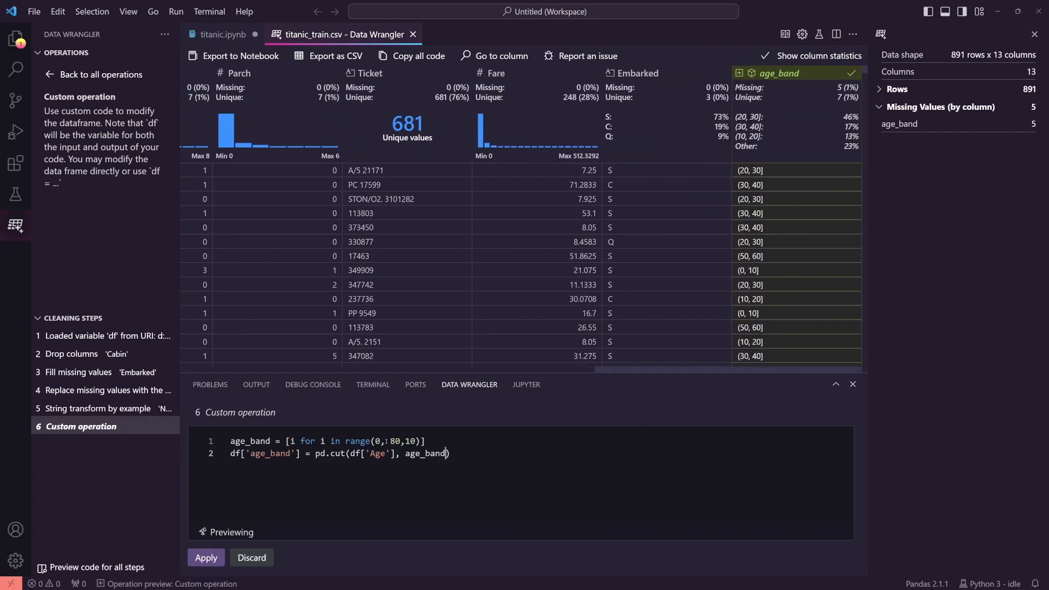
# Rewrite the second code line as df.insert(7, 'age_band', pd.cut(df['Age'], age_band)) and apply the custom operation
pyautogui.click(232, 454)
pyautogui.write('df.insert(')
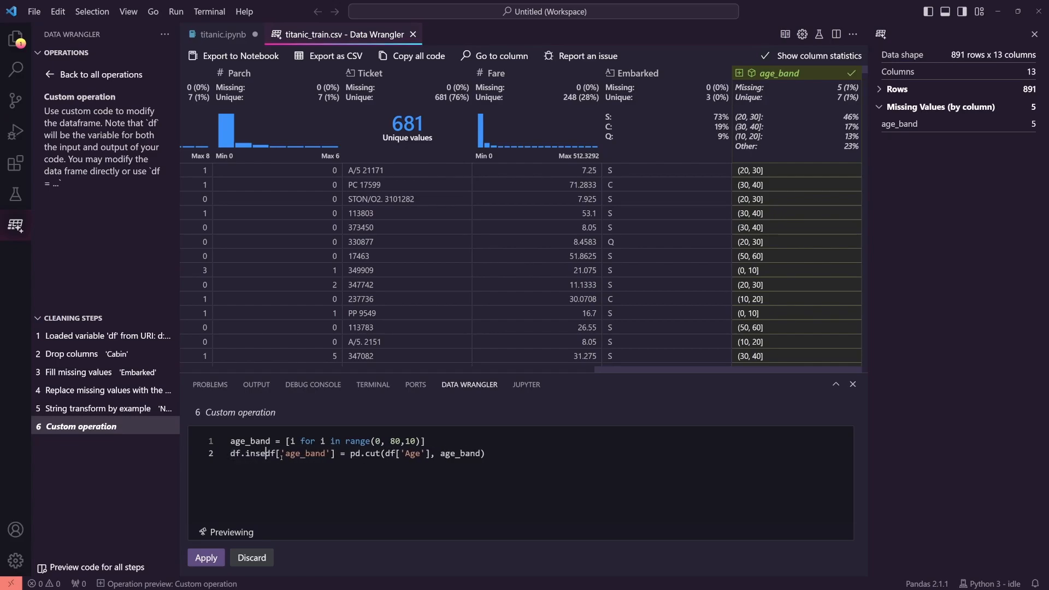
pyautogui.write('7,')
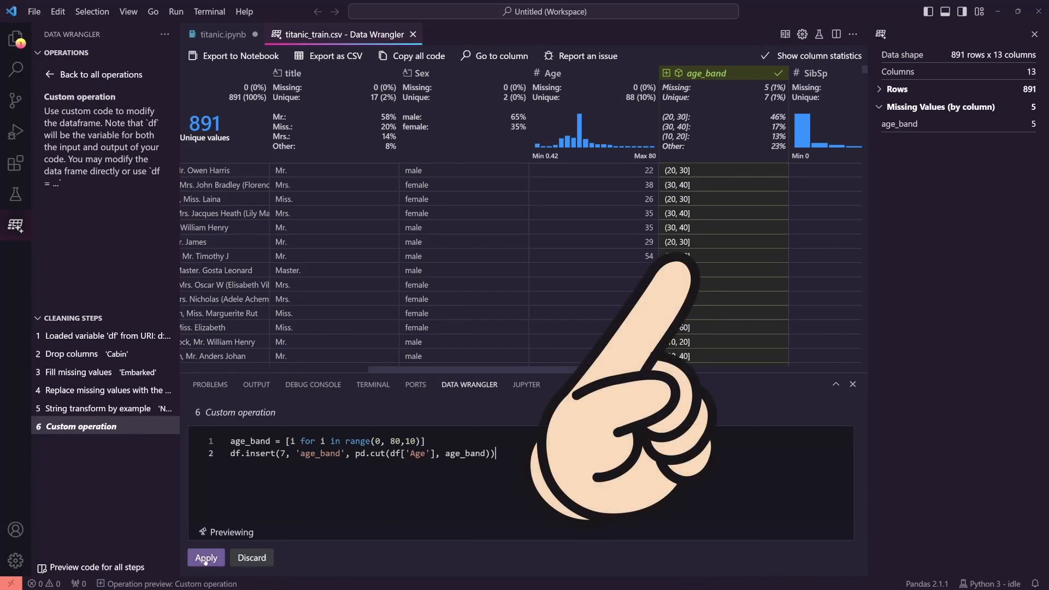
pyautogui.click(205, 558)
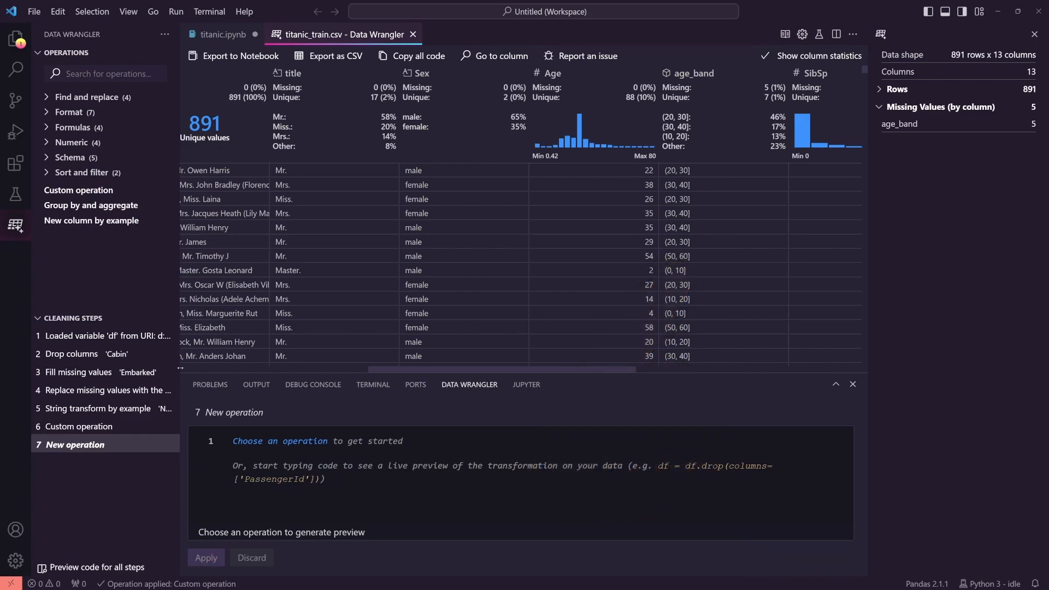
# Start a Group by and aggregate operation with age_band as the column to group by
pyautogui.click(114, 207)
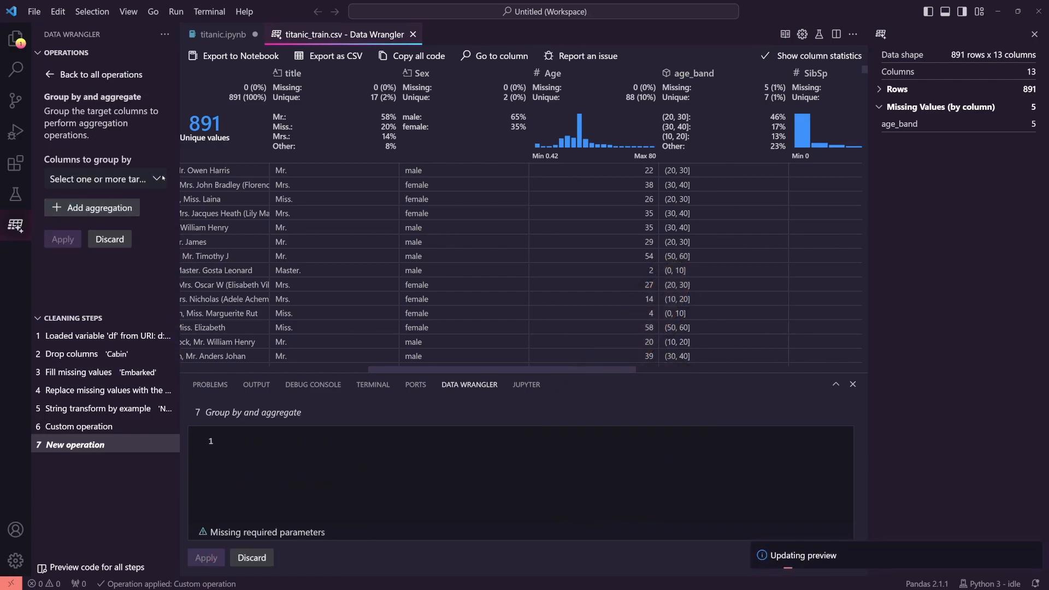
pyautogui.click(137, 180)
pyautogui.write('age')
pyautogui.press('Return')
# Add an aggregation of the Survived column with type Mean to the age_band grouping
pyautogui.click(130, 209)
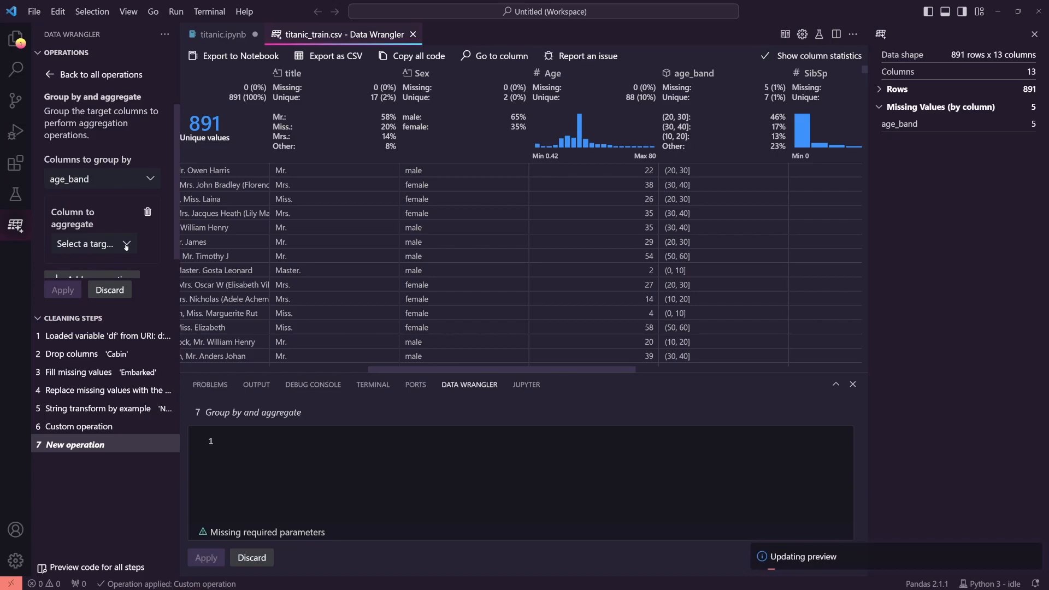
pyautogui.click(93, 243)
pyautogui.write('surv')
pyautogui.press('Return')
pyautogui.click(126, 222)
pyautogui.write('mea')
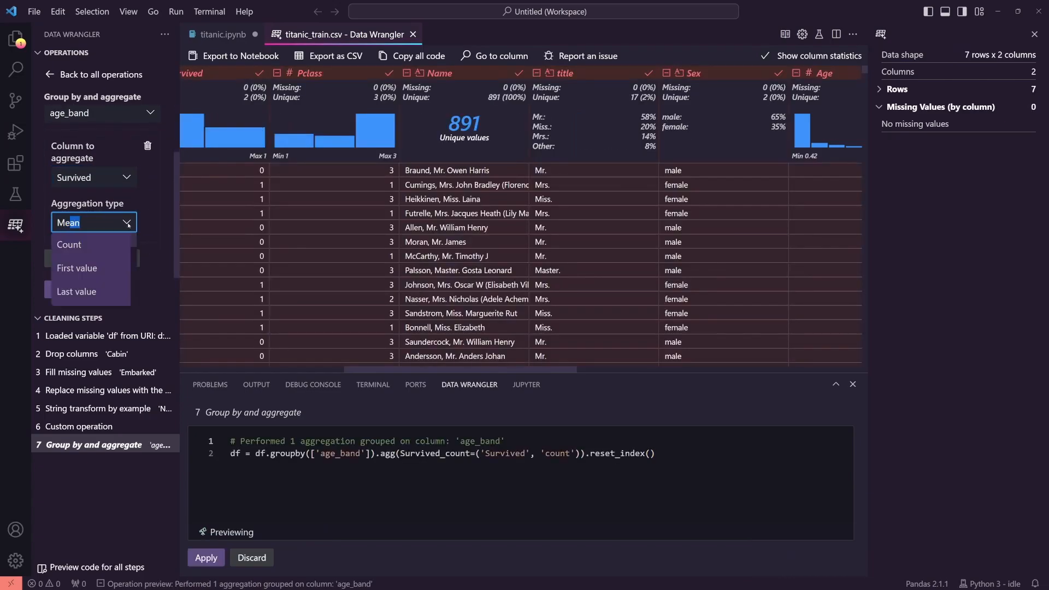
pyautogui.press('Return')
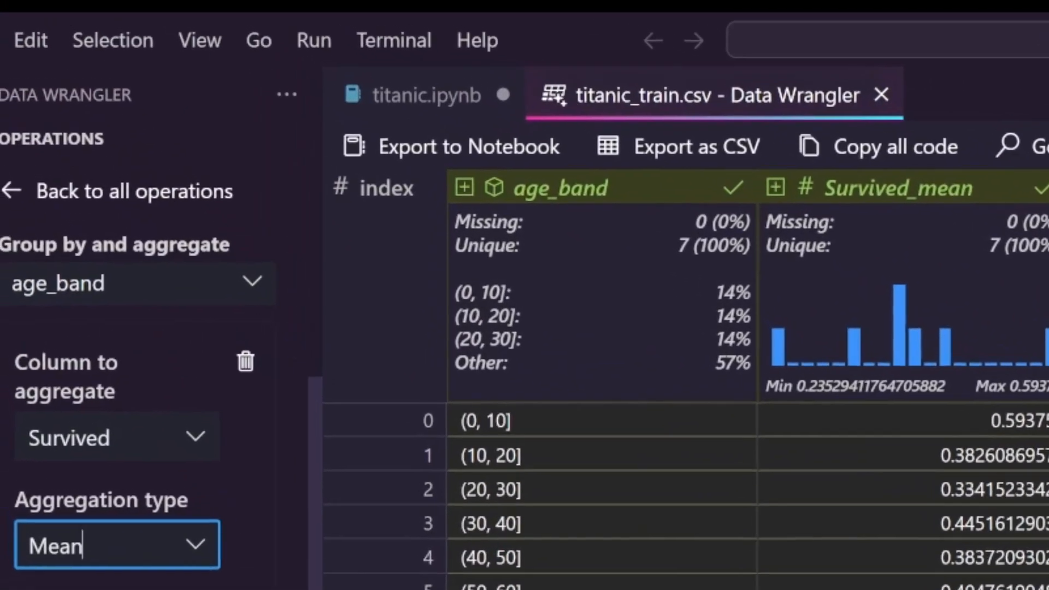
# Export the cleaning code to a new notebook and widen the notebook's editor pane
pyautogui.click(423, 159)
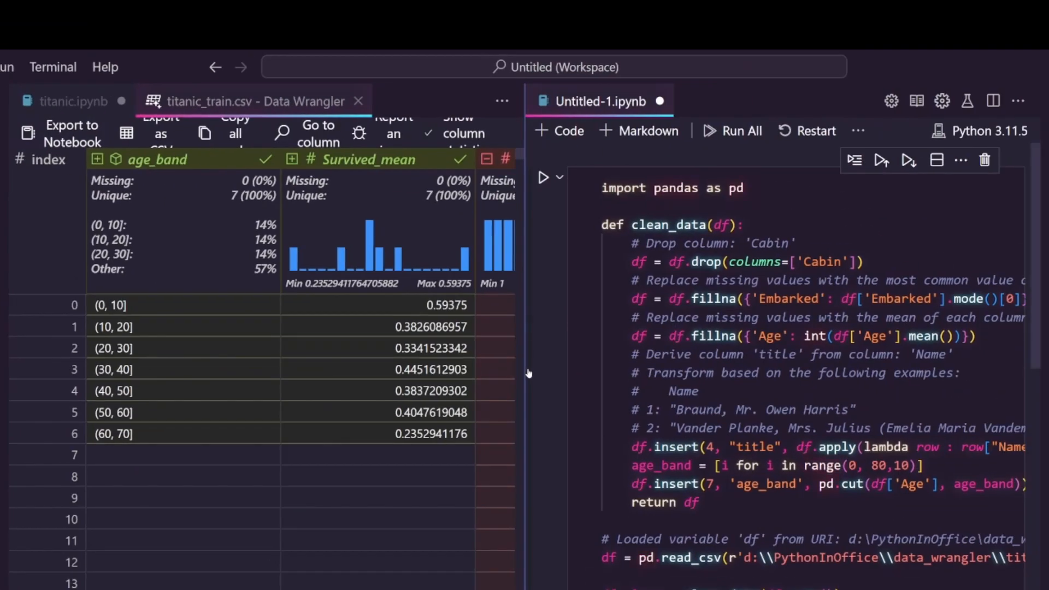
pyautogui.moveTo(524, 370); pyautogui.dragTo(226, 363)
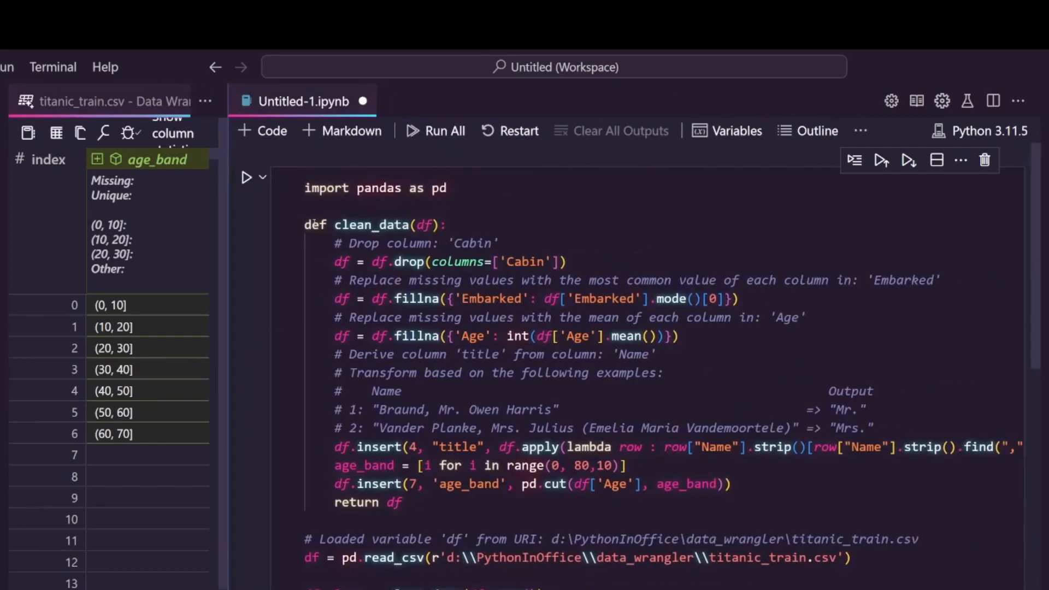
# Examine the exported clean_data function and the code below it that loads and cleans the Titanic data
pyautogui.moveTo(305, 225); pyautogui.dragTo(553, 484)
pyautogui.hotkey('shift', 'Down')
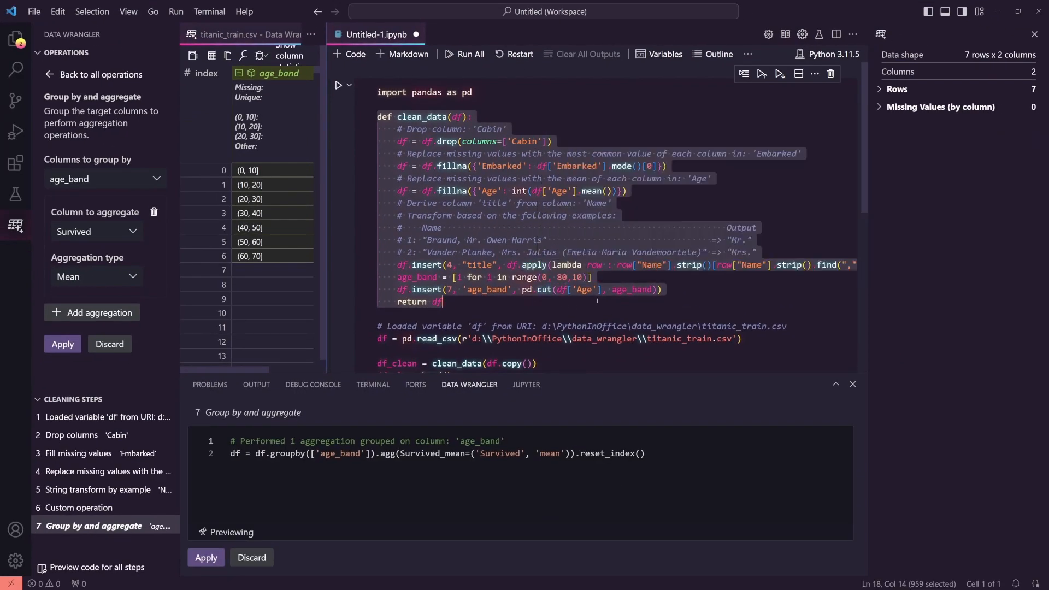
pyautogui.click(601, 302)
pyautogui.scroll(-2, 601, 303)
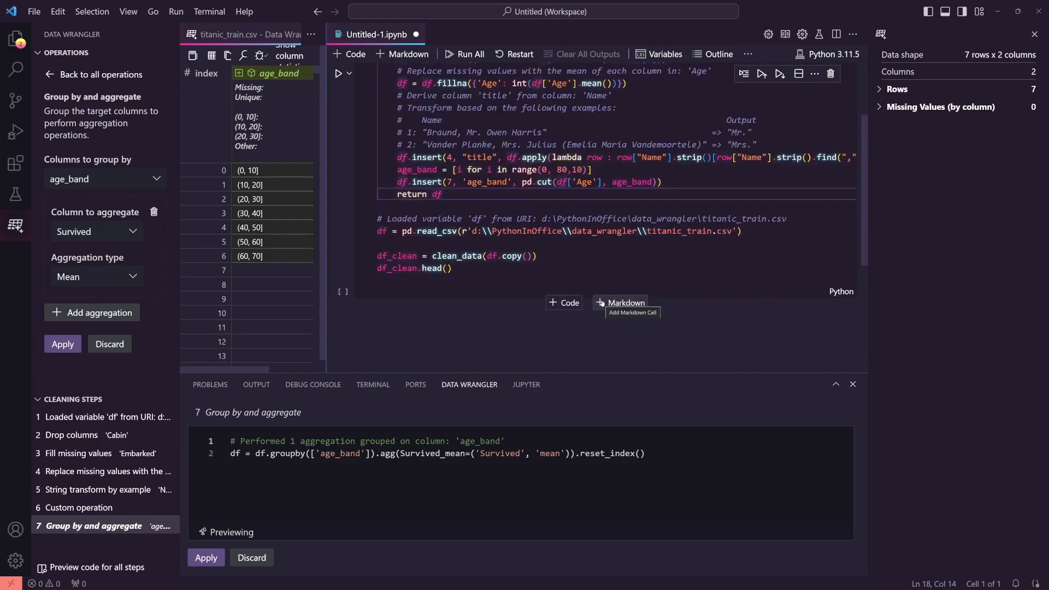
pyautogui.scroll(3, 601, 302)
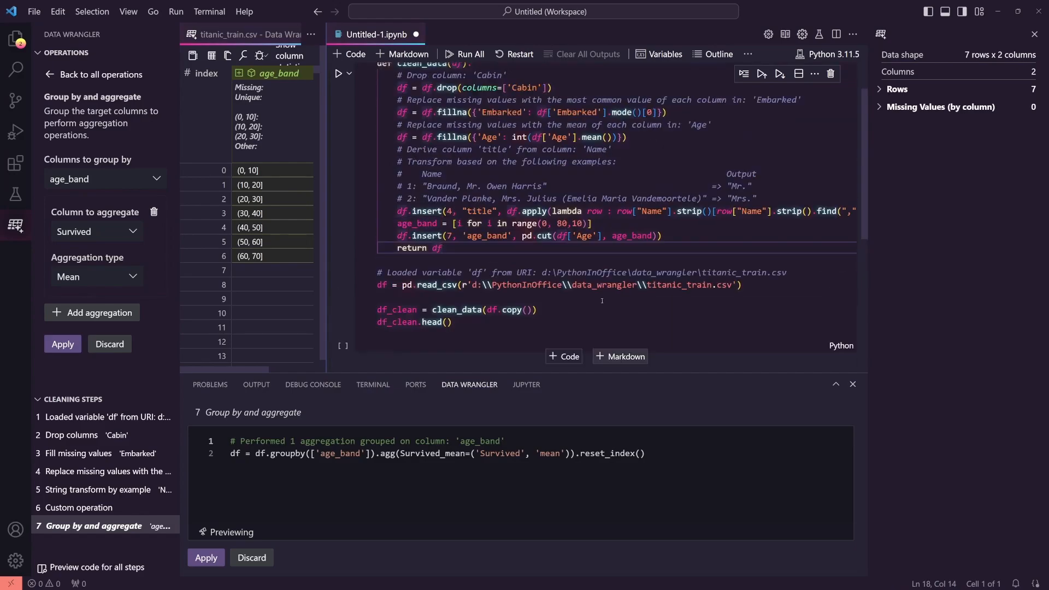